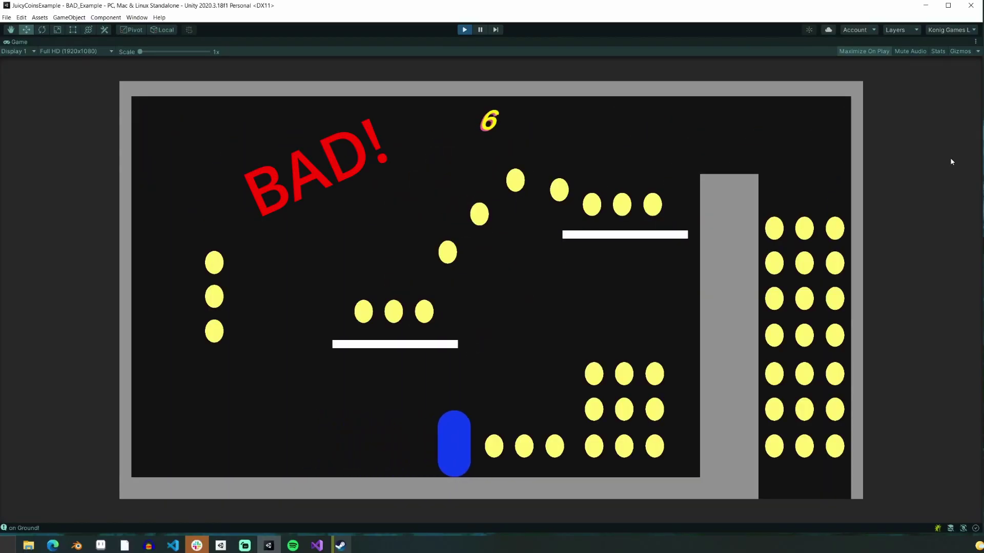
{"action": "key", "text": "Right"}
{"action": "key", "text": "space"}
{"action": "key", "text": "Left"}
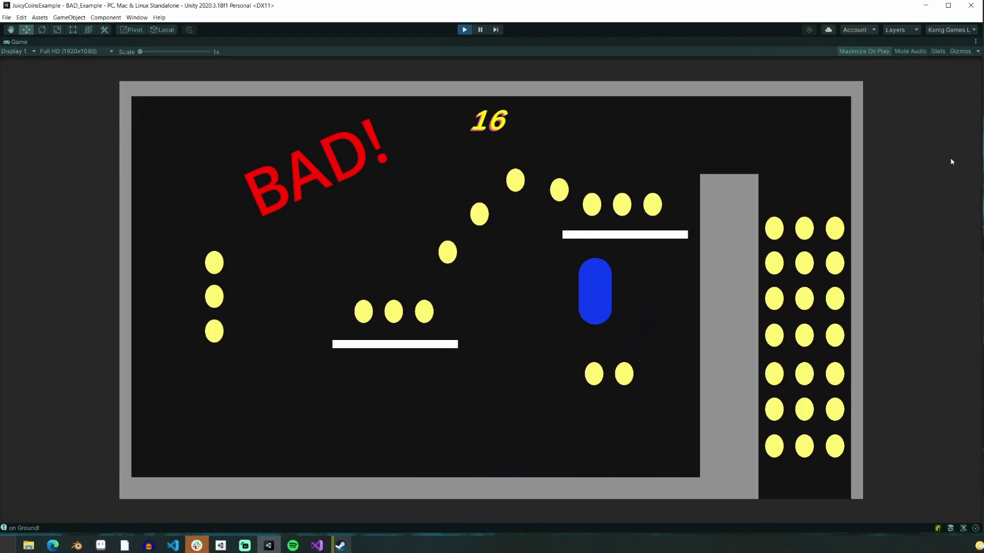
{"action": "key", "text": "Left"}
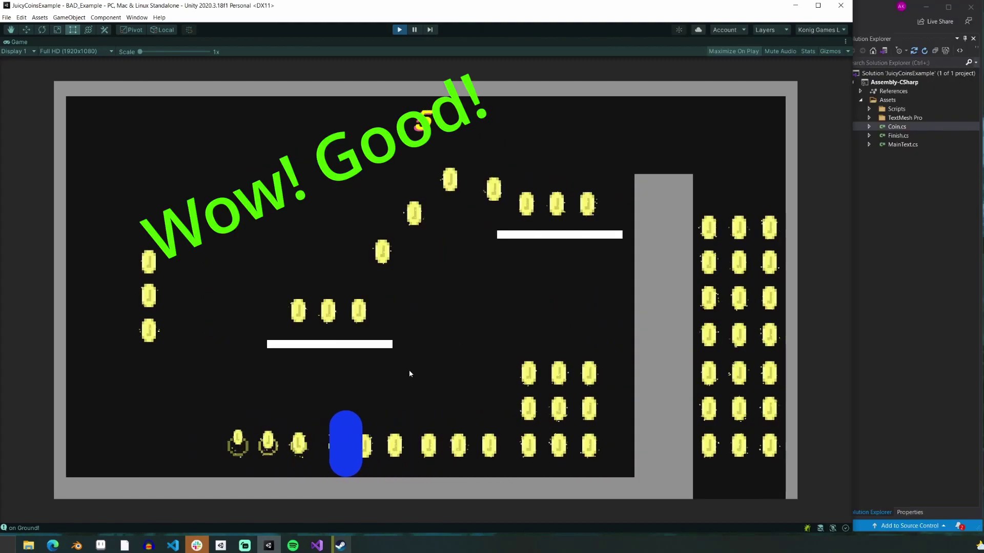
{"action": "key", "text": "Right"}
{"action": "key", "text": "space"}
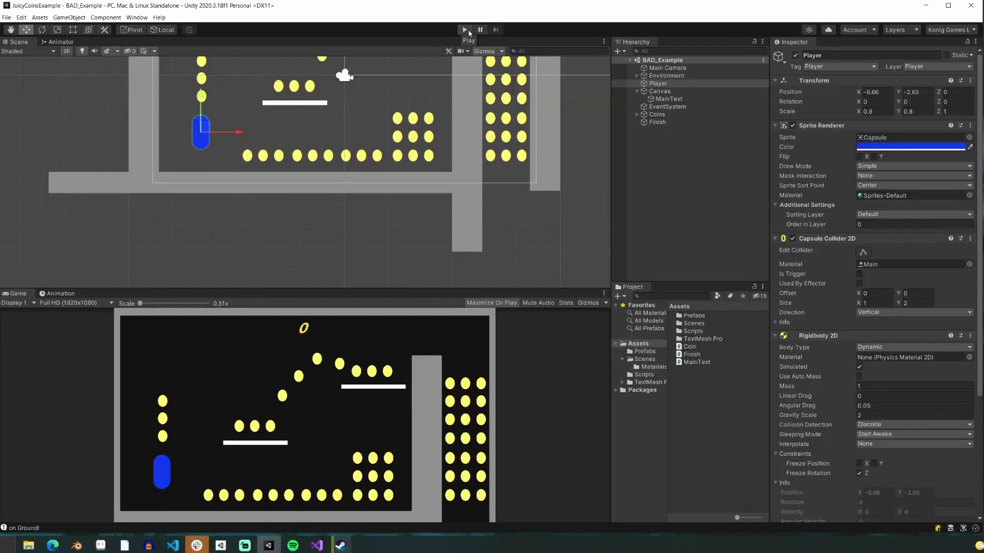
Play-test the level, collecting coins along the ground, platforms and final shaft until the finish, and exit play mode.
{"action": "left_click", "coordinate": [466, 31]}
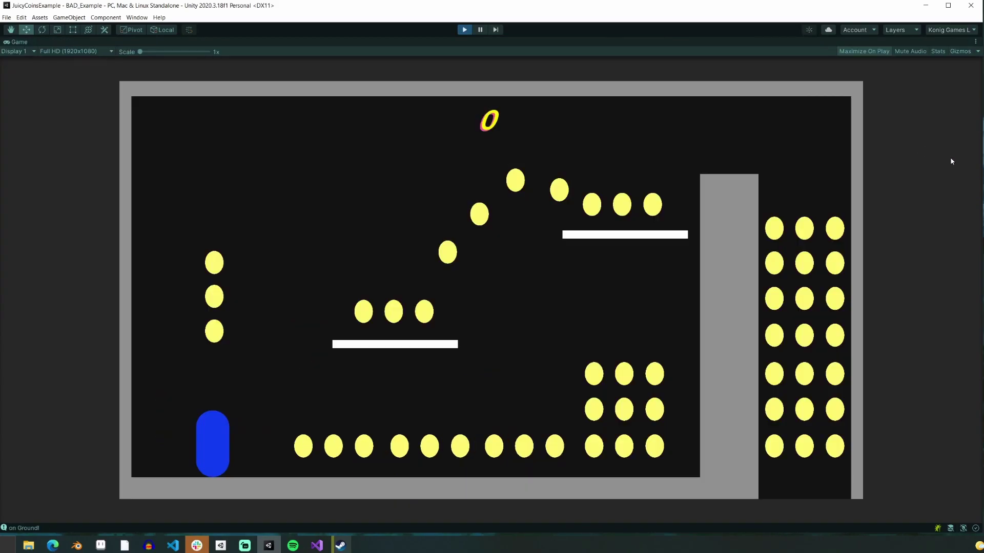
{"action": "key", "text": "Right"}
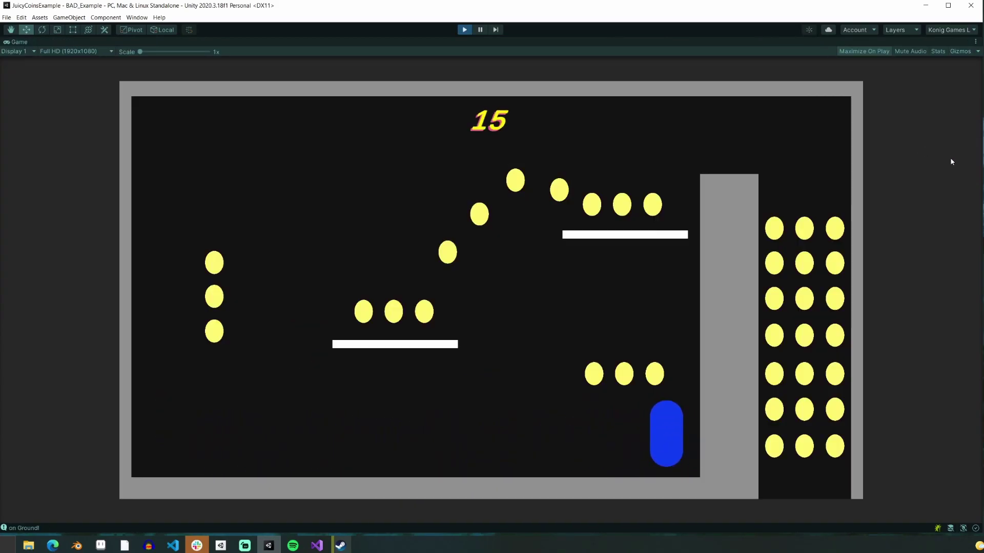
{"action": "key", "text": "space"}
{"action": "key", "text": "Left"}
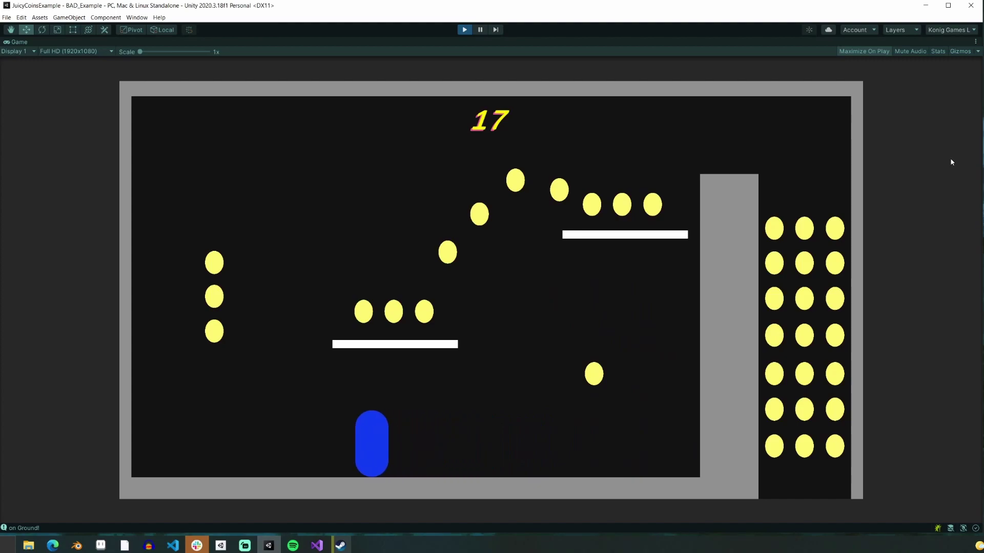
{"action": "key", "text": "space"}
{"action": "key", "text": "Right"}
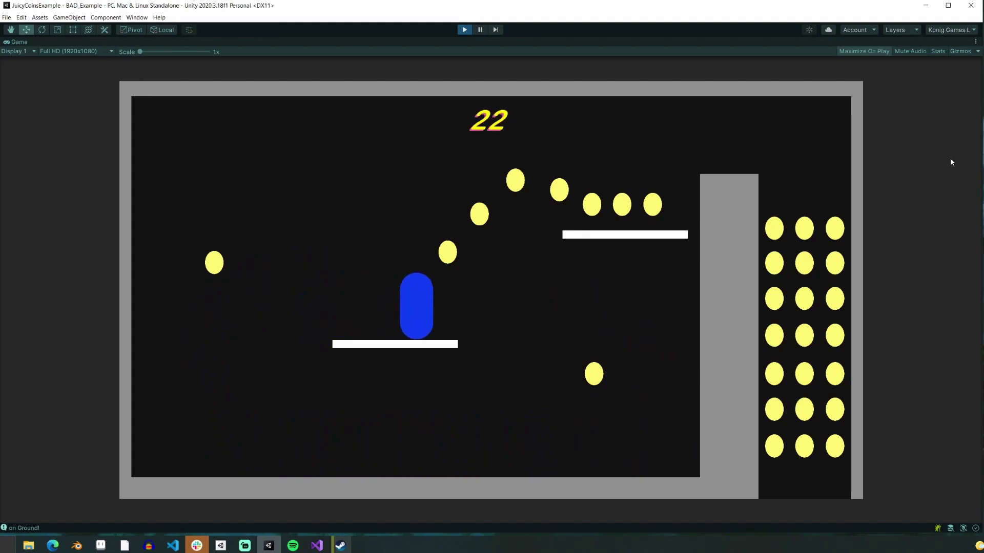
{"action": "key", "text": "space"}
{"action": "key", "text": "Right"}
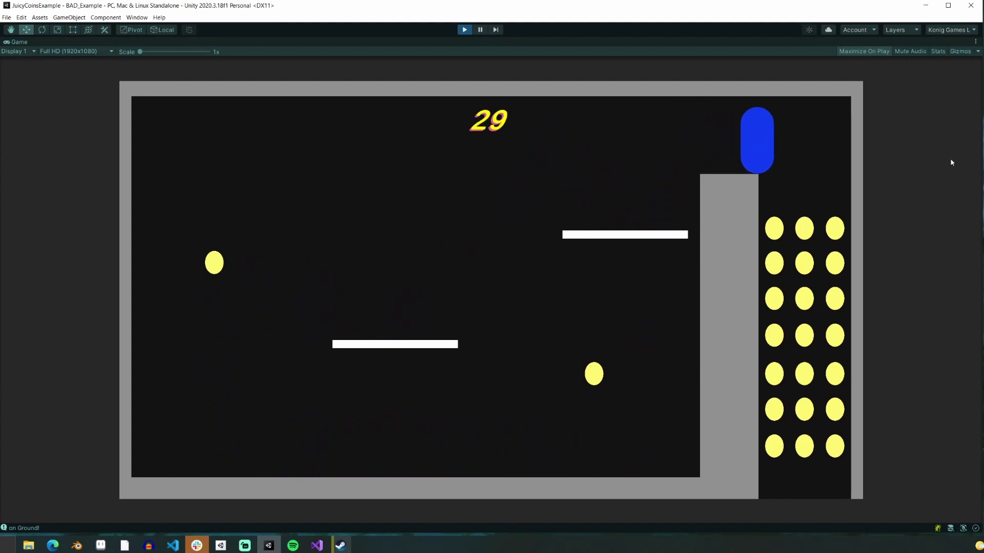
{"action": "key", "text": "Right"}
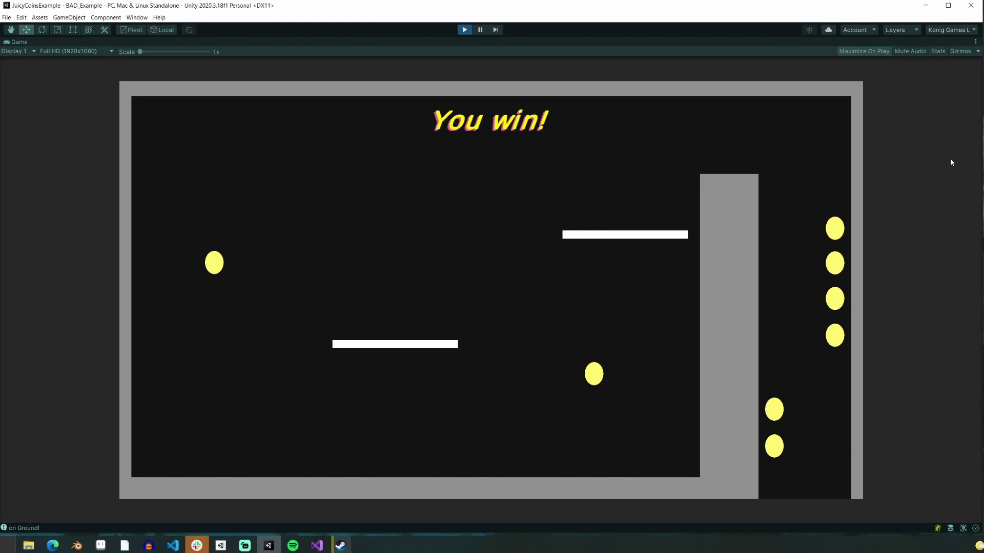
{"action": "left_click", "coordinate": [468, 30]}
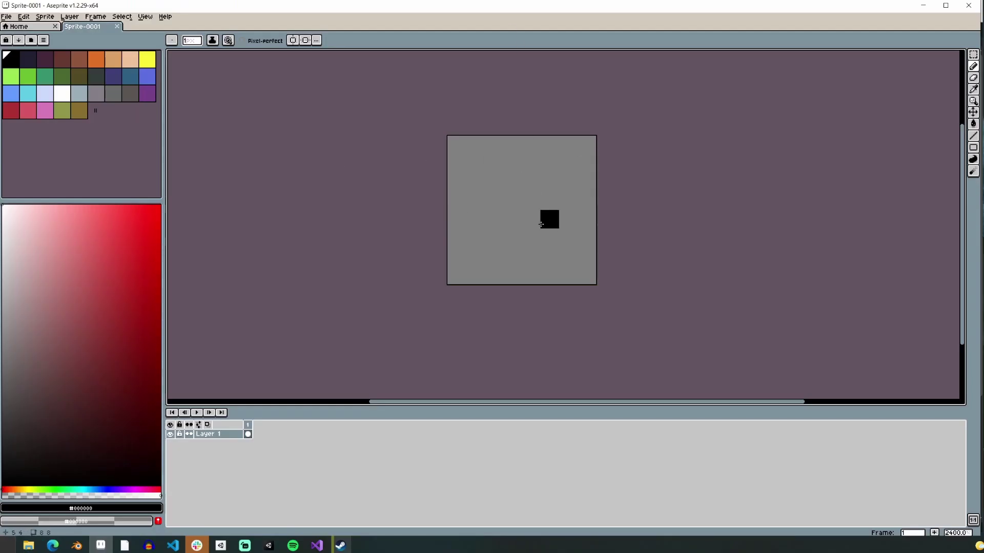
In Aseprite, paint a symmetrical yellow coin body six pixels wide and eight pixels high with cut corners.
{"action": "scroll", "coordinate": [542, 222], "scroll_direction": "up", "scroll_amount": 3}
{"action": "scroll", "coordinate": [552, 218], "scroll_direction": "down", "scroll_amount": 2}
{"action": "left_click", "coordinate": [147, 59]}
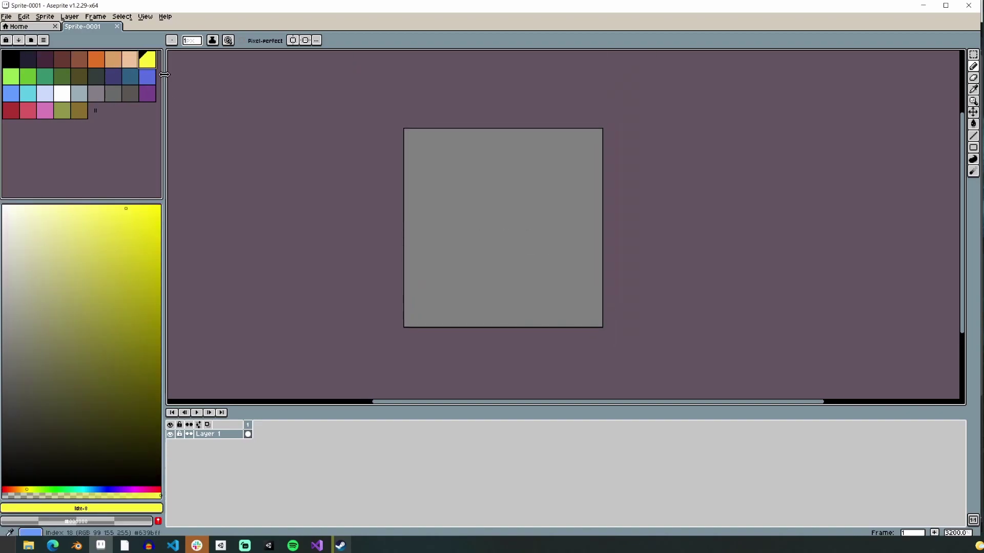
{"action": "left_click", "coordinate": [292, 40]}
{"action": "left_click", "coordinate": [305, 40]}
{"action": "left_click", "coordinate": [491, 138]}
{"action": "left_click_drag", "start_coordinate": [491, 138], "coordinate": [485, 216]}
{"action": "left_click", "coordinate": [305, 40]}
{"action": "left_click", "coordinate": [293, 40]}
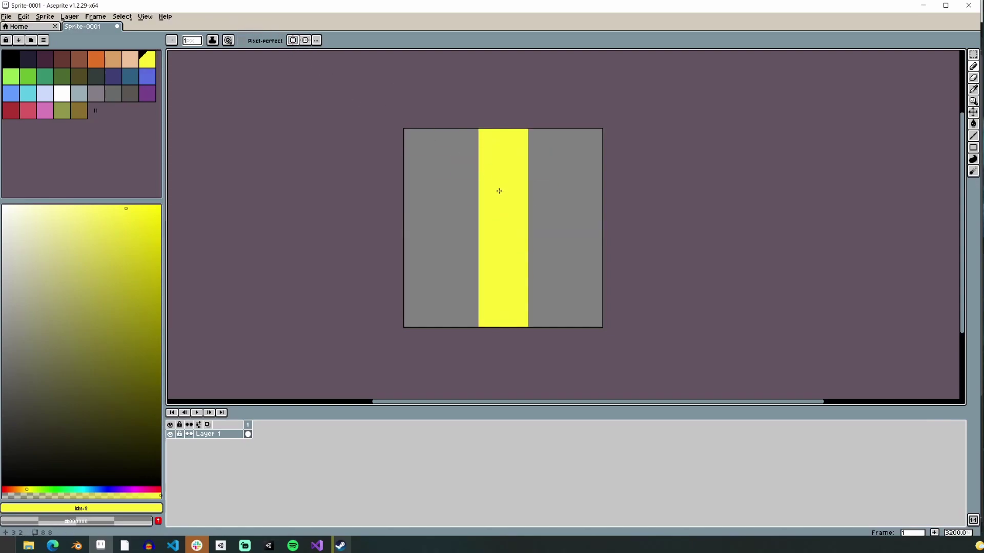
{"action": "left_click", "coordinate": [292, 40]}
{"action": "mouse_move", "coordinate": [467, 191]}
{"action": "left_mouse_down"}
{"action": "mouse_move", "coordinate": [467, 167]}
{"action": "mouse_move", "coordinate": [439, 191]}
{"action": "mouse_move", "coordinate": [475, 159]}
{"action": "mouse_move", "coordinate": [466, 144]}
{"action": "left_mouse_up"}
Fill the coin body with a lighter, less saturated yellow.
{"action": "left_click", "coordinate": [34, 210]}
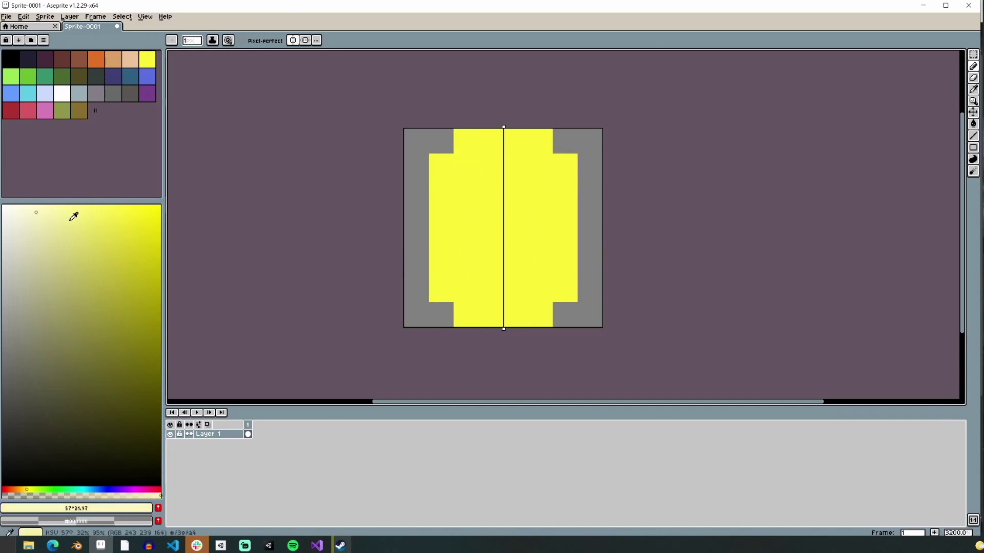
{"action": "key", "text": "g"}
{"action": "left_click", "coordinate": [89, 210]}
{"action": "left_click", "coordinate": [518, 224]}
Without symmetry, paint a darker yellow J-shaped mark in the coin's centre and shade the edge pixels at its four corners.
{"action": "left_click", "coordinate": [17, 366]}
{"action": "key", "text": "b"}
{"action": "left_click", "coordinate": [292, 40]}
{"action": "mouse_move", "coordinate": [53, 251]}
{"action": "left_mouse_down"}
{"action": "mouse_move", "coordinate": [60, 224]}
{"action": "mouse_move", "coordinate": [93, 257]}
{"action": "left_mouse_up"}
{"action": "left_click_drag", "start_coordinate": [499, 273], "coordinate": [515, 191]}
{"action": "left_click_drag", "start_coordinate": [442, 169], "coordinate": [460, 150]}
{"action": "left_click_drag", "start_coordinate": [540, 315], "coordinate": [562, 292]}
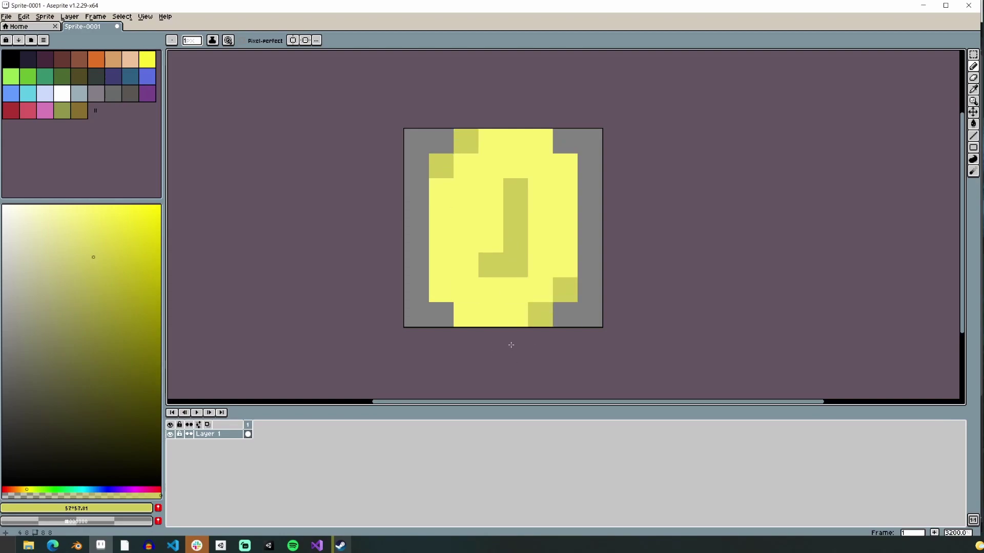
{"action": "left_click_drag", "start_coordinate": [468, 314], "coordinate": [443, 291]}
{"action": "left_click_drag", "start_coordinate": [542, 142], "coordinate": [564, 165]}
Paint pale yellow highlights four pixels high along the coin's two vertical edges, keeping the centre mark intact.
{"action": "left_click", "coordinate": [468, 234], "text": "alt"}
{"action": "left_click", "coordinate": [515, 264]}
{"action": "left_click", "coordinate": [61, 211]}
{"action": "left_click_drag", "start_coordinate": [491, 142], "coordinate": [515, 141]}
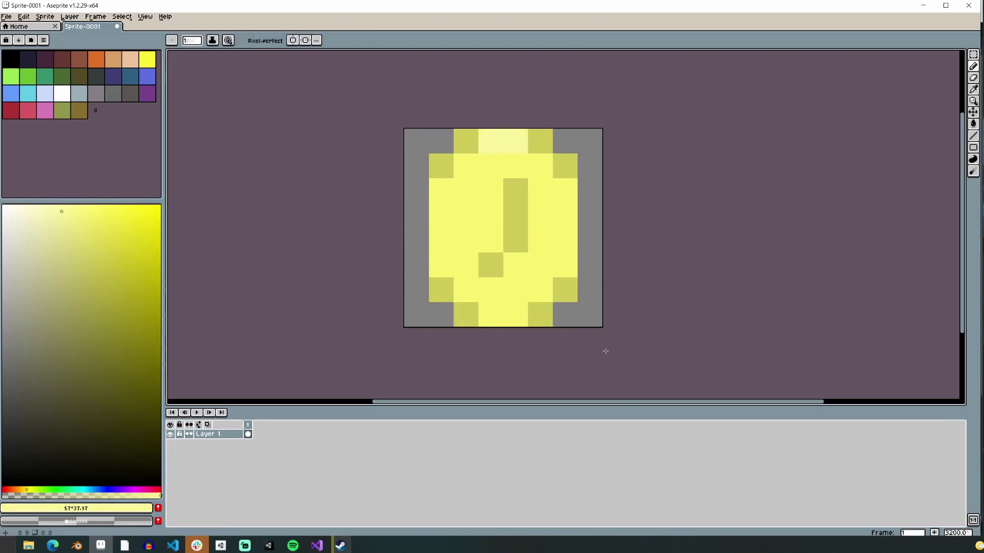
{"action": "key", "text": "ctrl+z"}
{"action": "key", "text": "ctrl+z"}
{"action": "left_click_drag", "start_coordinate": [441, 266], "coordinate": [442, 191]}
{"action": "left_click_drag", "start_coordinate": [565, 191], "coordinate": [565, 265]}
Export the coin sprite as Coin.png at 100% size.
{"action": "left_click", "coordinate": [6, 16]}
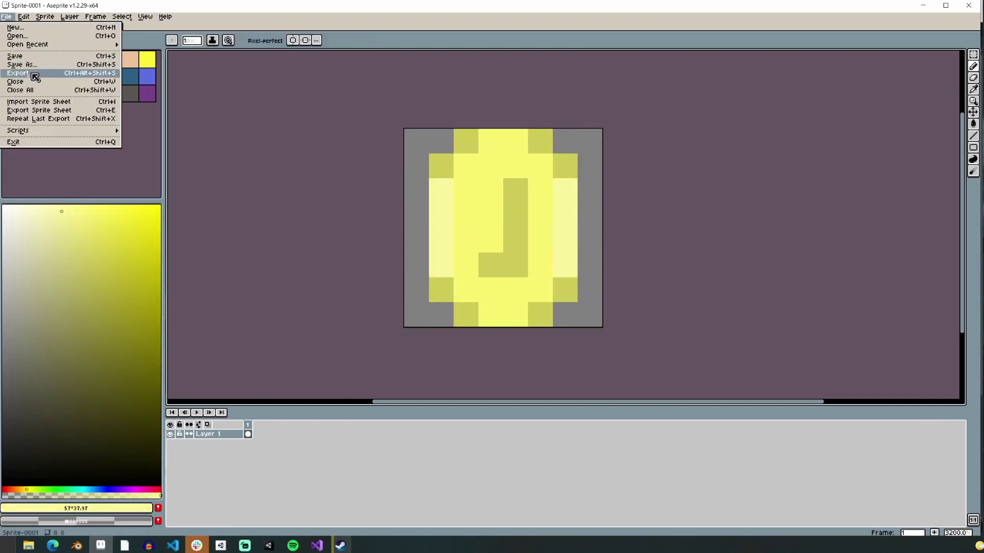
{"action": "left_click", "coordinate": [32, 72]}
{"action": "key", "text": "Return"}
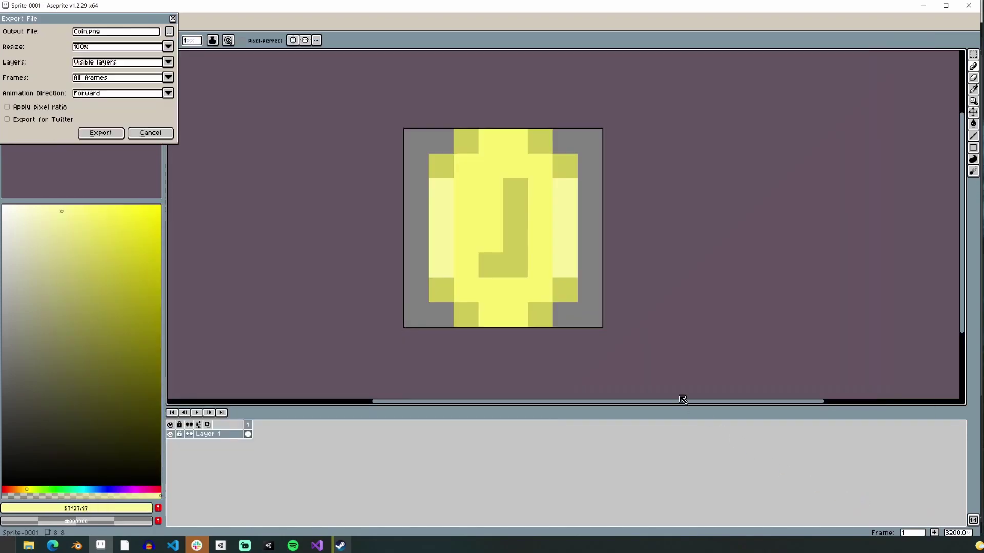
{"action": "left_click", "coordinate": [112, 133]}
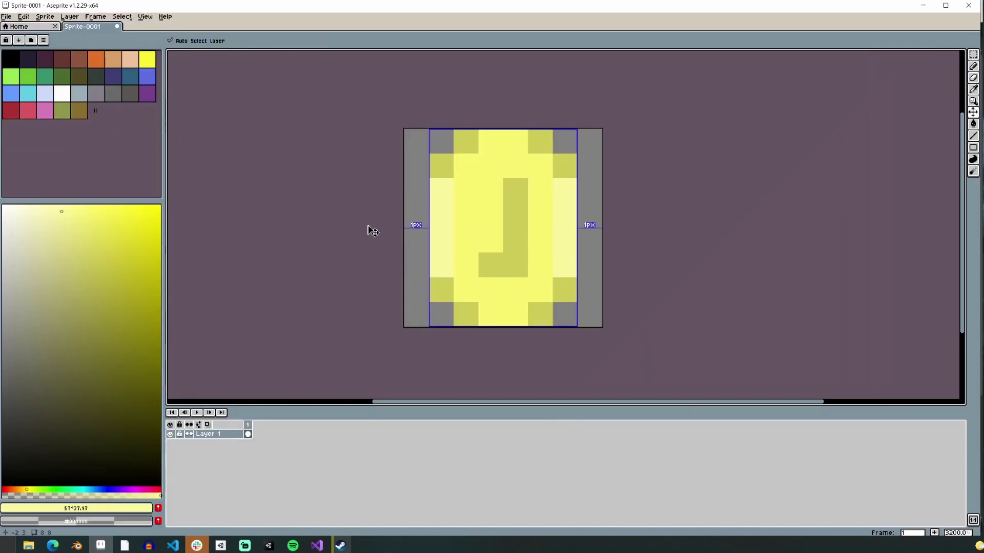
Create a new sprite and draw a white circle outline filling the whole canvas with the Ellipse tool.
{"action": "key", "text": "ctrl+n"}
{"action": "left_click", "coordinate": [479, 346]}
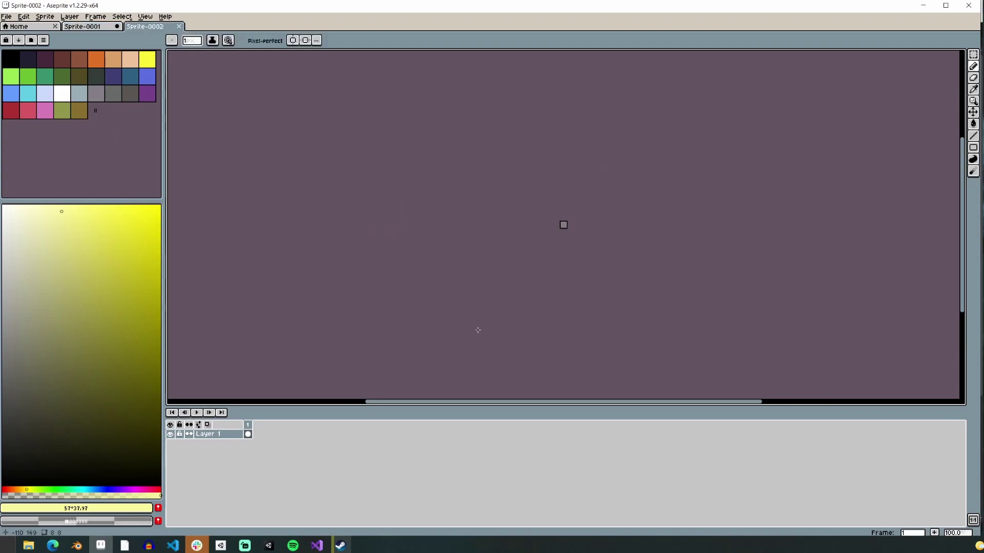
{"action": "left_click", "coordinate": [973, 147]}
{"action": "left_click", "coordinate": [962, 148]}
{"action": "left_click_drag", "start_coordinate": [26, 246], "coordinate": [3, 205]}
{"action": "left_click_drag", "start_coordinate": [433, 168], "coordinate": [564, 299]}
Export the circle outline as Circle.png at 100% size.
{"action": "left_click", "coordinate": [7, 16]}
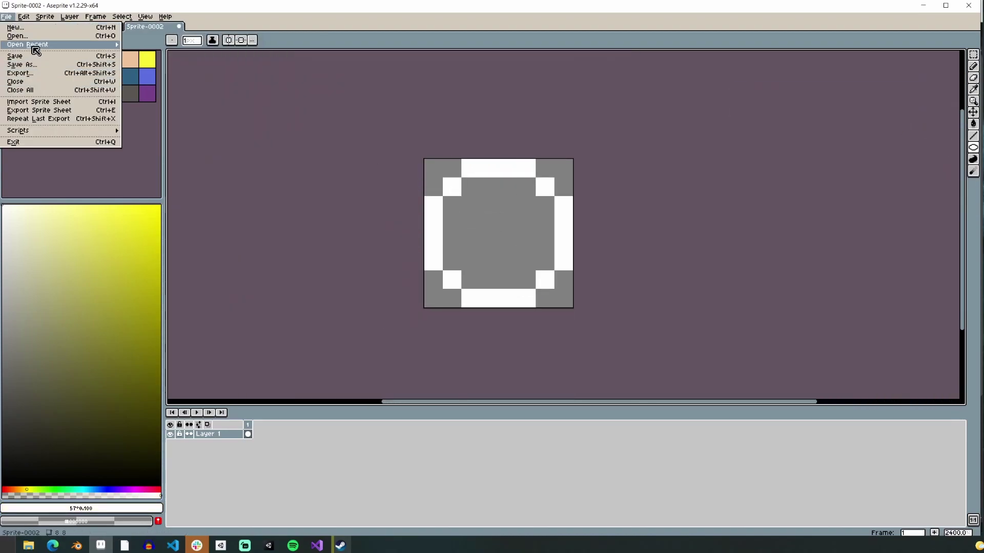
{"action": "left_click", "coordinate": [36, 74]}
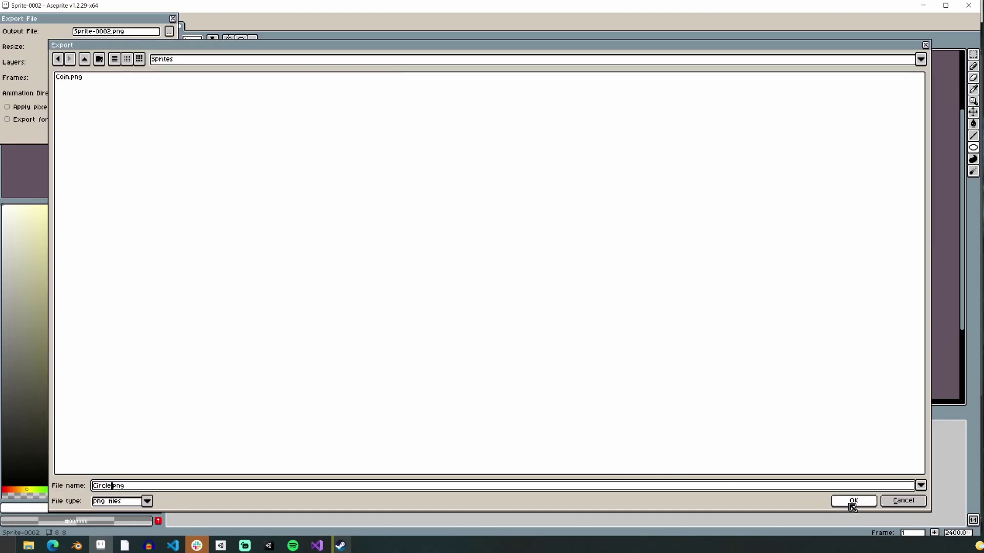
{"action": "left_click", "coordinate": [852, 501]}
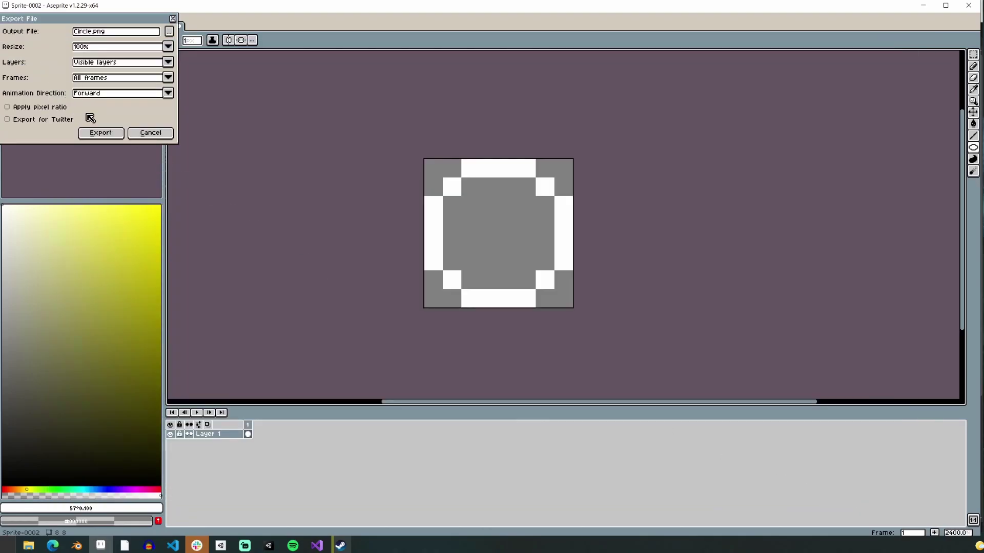
{"action": "left_click", "coordinate": [110, 131]}
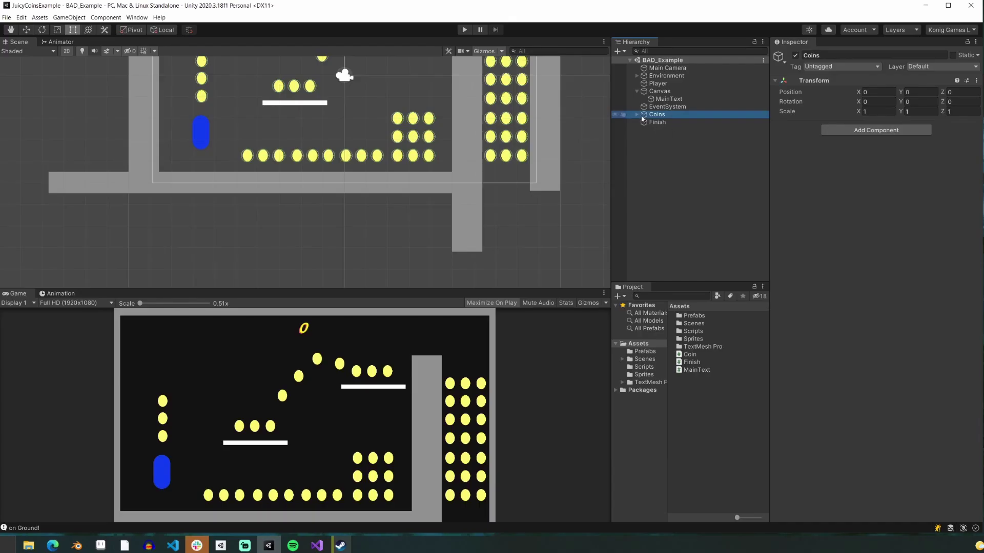
In Unity, open the Coin prefab from the project's Prefabs folder for editing.
{"action": "left_click", "coordinate": [636, 114]}
{"action": "scroll", "coordinate": [681, 133], "scroll_direction": "down", "scroll_amount": 2}
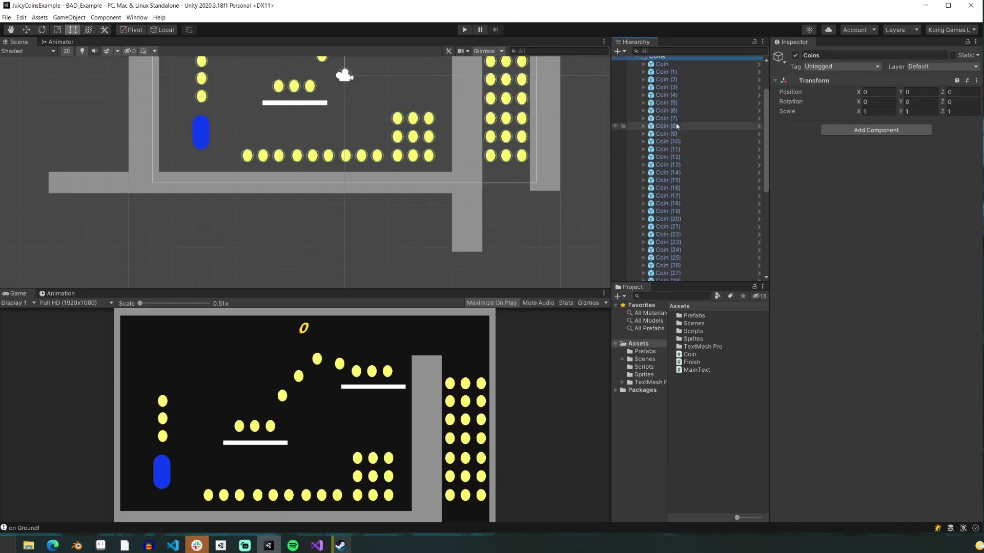
{"action": "left_click", "coordinate": [681, 144]}
{"action": "scroll", "coordinate": [681, 154], "scroll_direction": "down", "scroll_amount": 5}
{"action": "scroll", "coordinate": [683, 164], "scroll_direction": "up", "scroll_amount": 5}
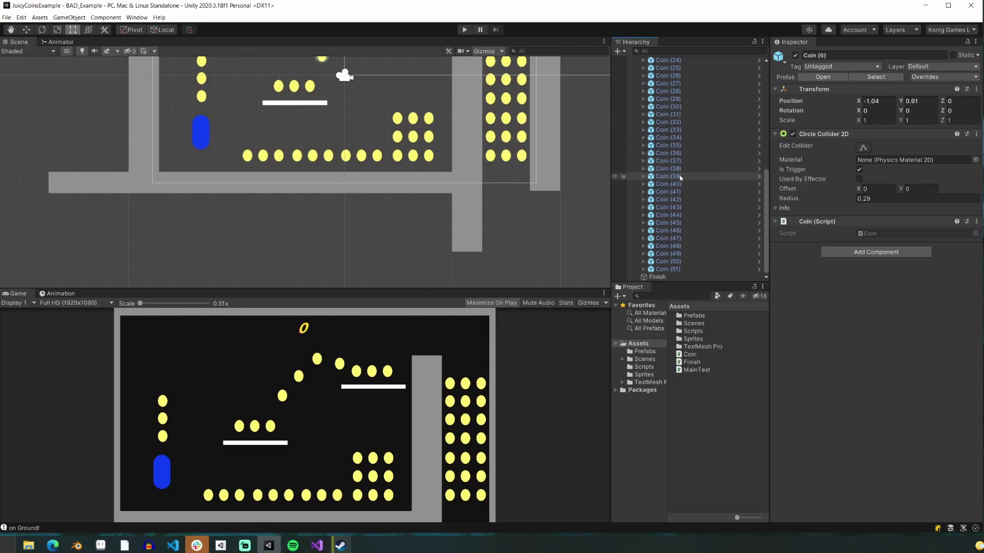
{"action": "double_click", "coordinate": [694, 316]}
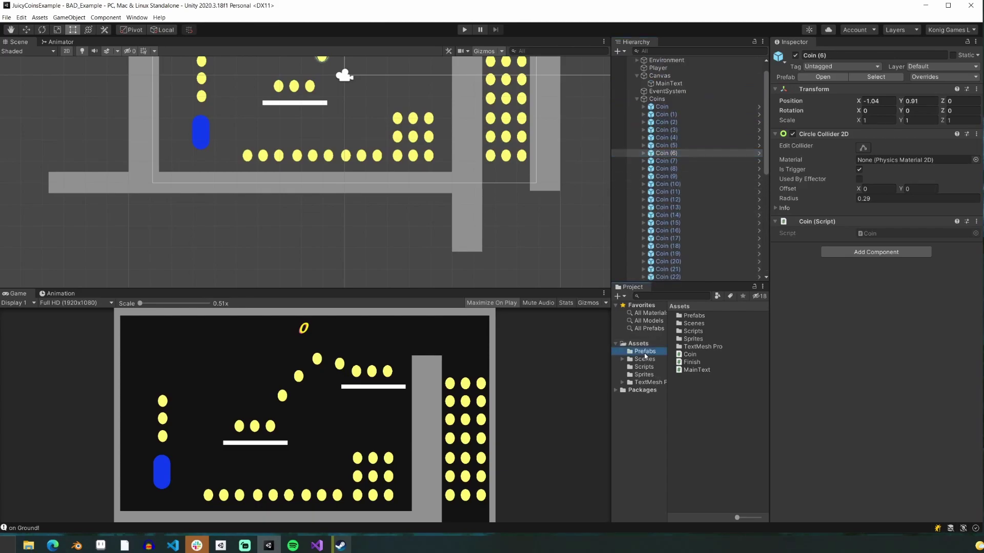
{"action": "left_click", "coordinate": [689, 317]}
{"action": "double_click", "coordinate": [689, 316]}
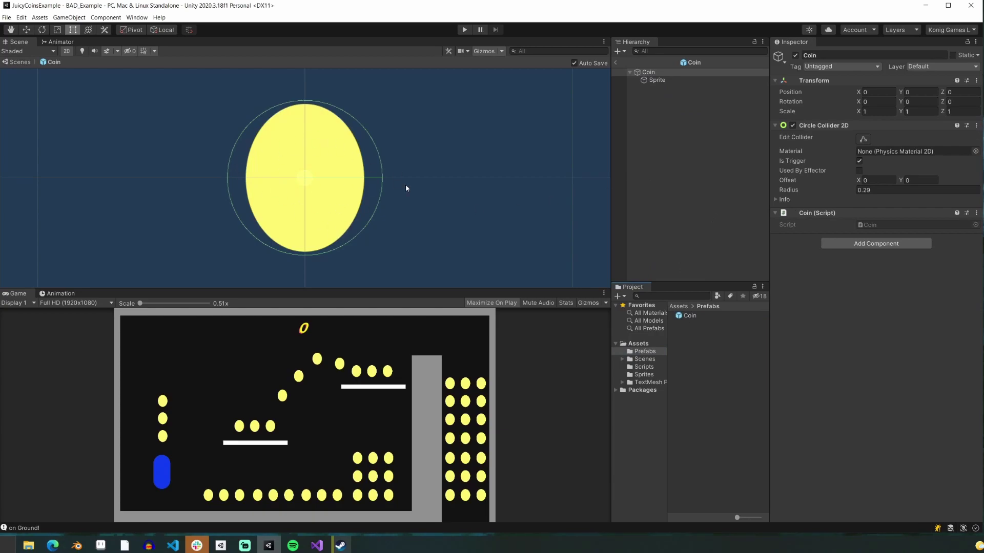
Set the Coin and Circle textures in the Sprites folder to no compression and point filtering, and apply the import settings.
{"action": "left_click", "coordinate": [657, 80]}
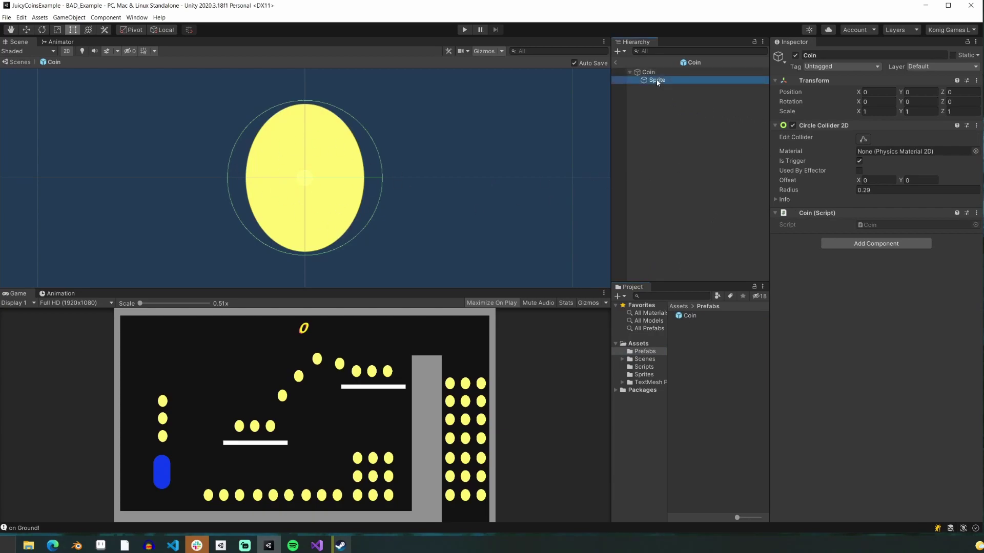
{"action": "left_click", "coordinate": [644, 375]}
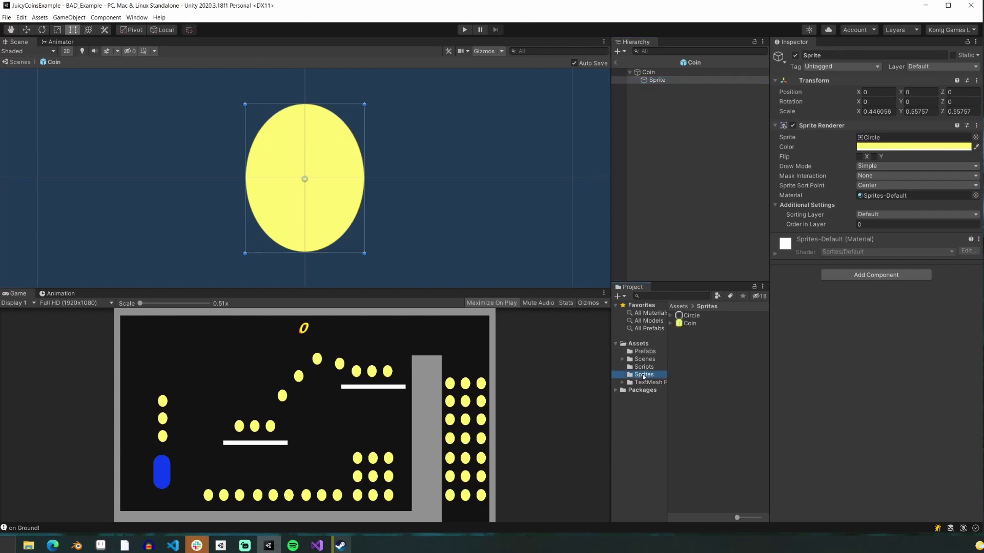
{"action": "left_click", "coordinate": [692, 323]}
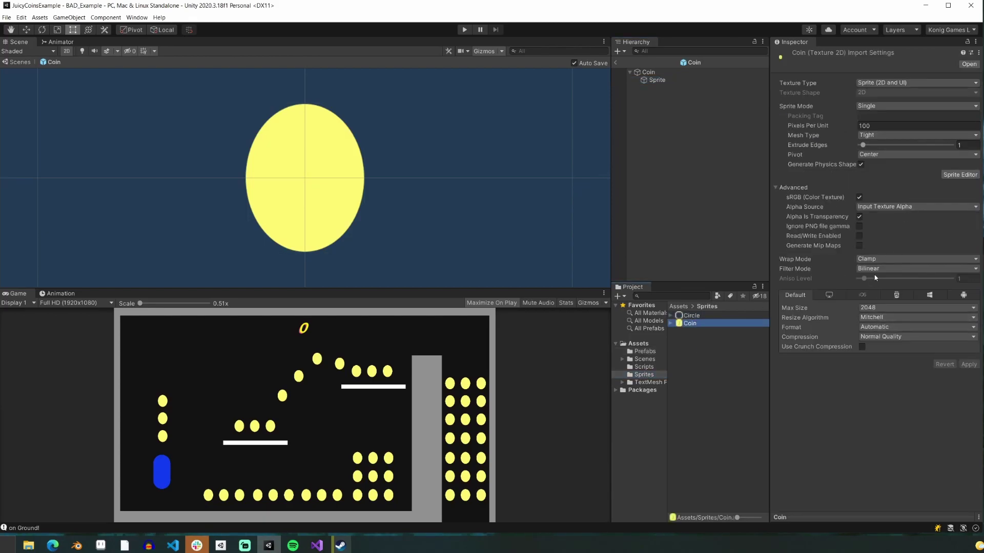
{"action": "left_click", "coordinate": [691, 316], "text": "shift"}
{"action": "left_click", "coordinate": [902, 337]}
{"action": "left_click", "coordinate": [873, 346]}
{"action": "left_click", "coordinate": [874, 269]}
{"action": "left_click", "coordinate": [882, 279]}
{"action": "left_click", "coordinate": [969, 355]}
Assign the Coin sprite to the prefab's Sprite object and set its colour tint to white.
{"action": "left_click", "coordinate": [657, 80]}
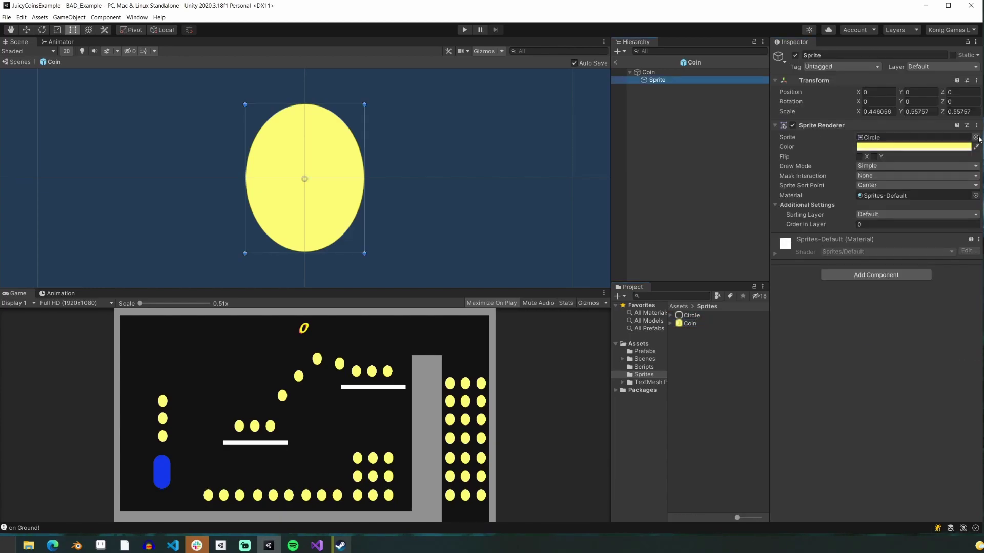
{"action": "left_click", "coordinate": [975, 137]}
{"action": "type", "text": "coin"}
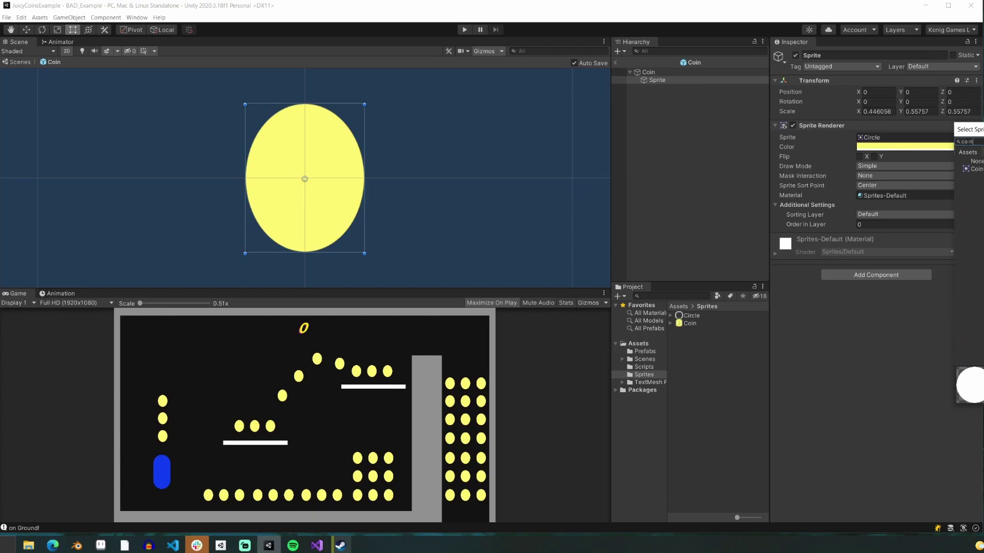
{"action": "left_click", "coordinate": [981, 169]}
{"action": "left_click", "coordinate": [876, 147]}
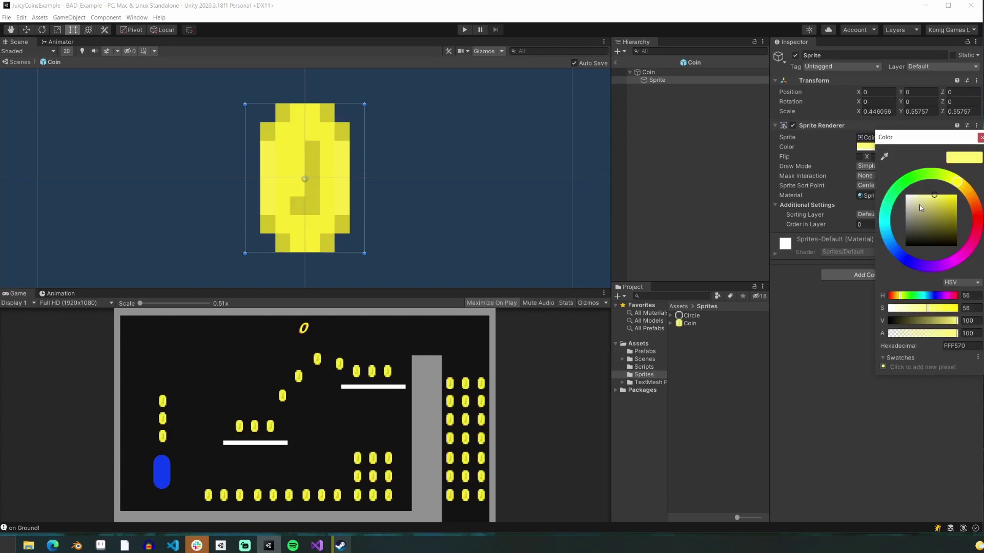
{"action": "left_click", "coordinate": [921, 209]}
Add a 2D Circle sprite object as a child of the Coin prefab root.
{"action": "right_click", "coordinate": [648, 73]}
{"action": "mouse_move", "coordinate": [687, 181]}
{"action": "mouse_move", "coordinate": [771, 181]}
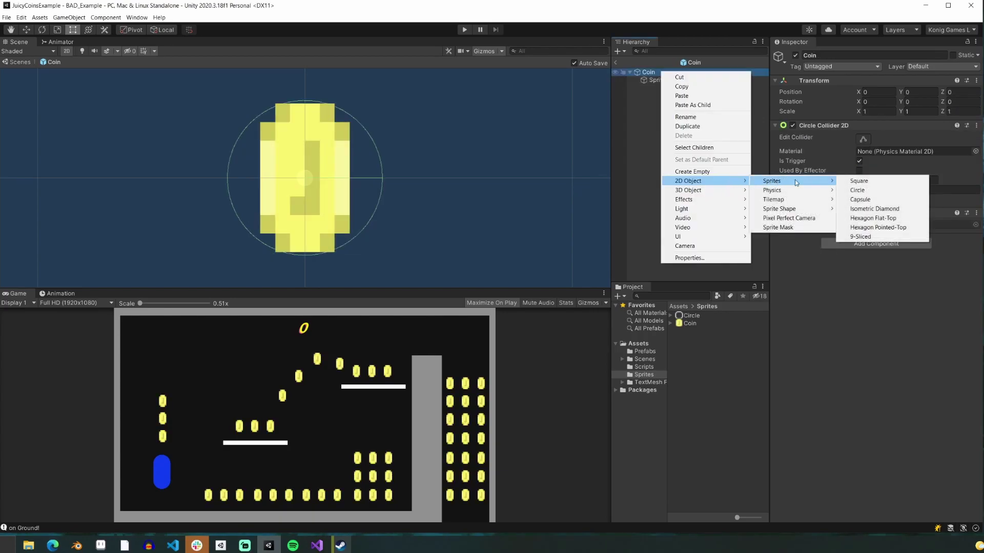
{"action": "left_click", "coordinate": [857, 190]}
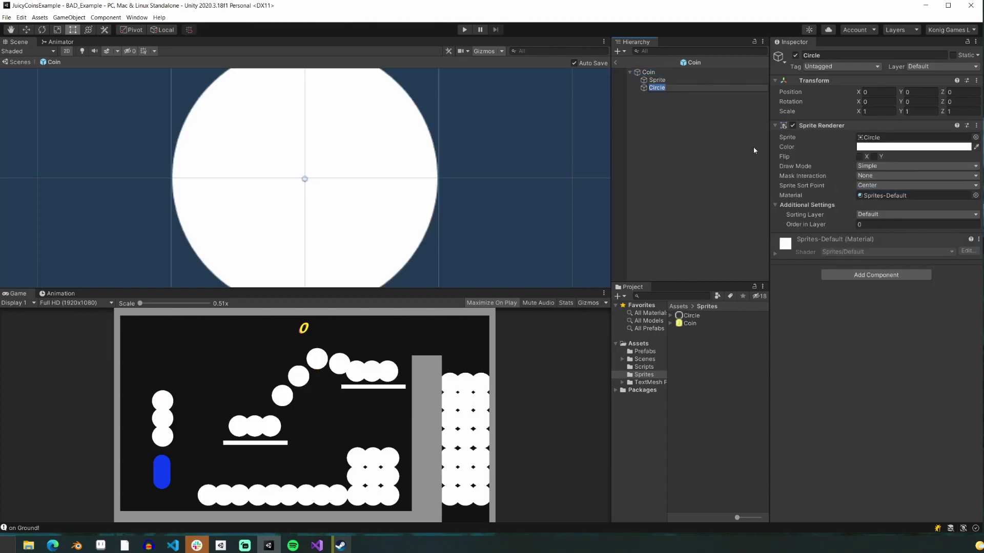
Replace the new Circle object's sprite with the imported pixel-art Circle outline.
{"action": "left_click", "coordinate": [976, 137]}
{"action": "type", "text": "circl"}
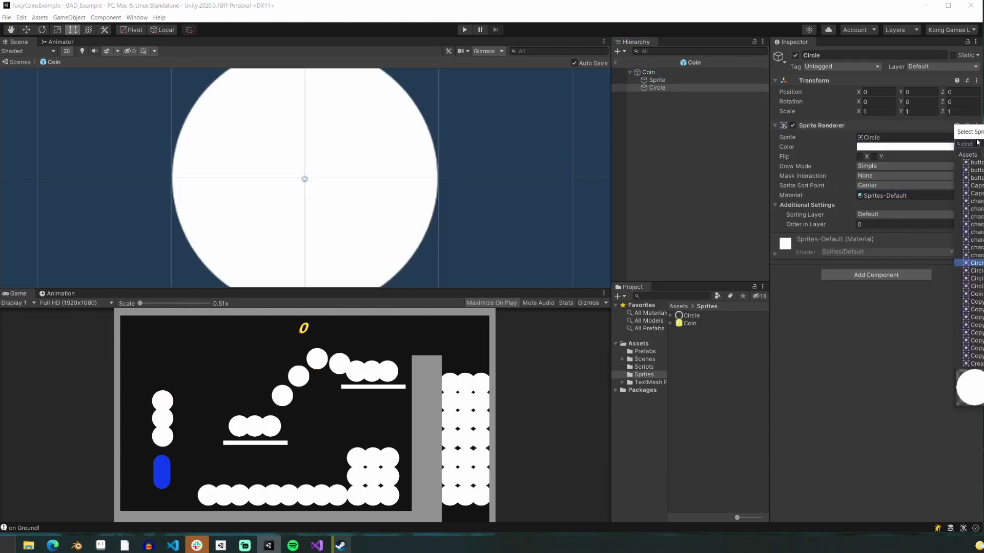
{"action": "type", "text": "e"}
{"action": "left_click", "coordinate": [976, 186]}
{"action": "left_click", "coordinate": [977, 178]}
{"action": "double_click", "coordinate": [977, 170]}
Set the Circle object's scale to 0 on the X, Y and Z axes.
{"action": "left_click", "coordinate": [879, 111]}
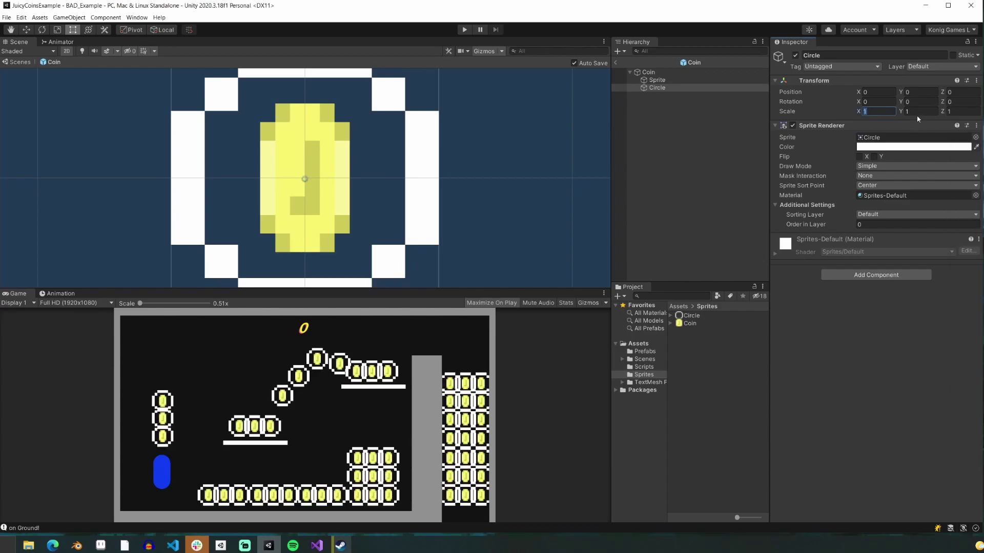
{"action": "type", "text": "0"}
{"action": "key", "text": "Tab"}
{"action": "type", "text": "0"}
{"action": "key", "text": "Tab"}
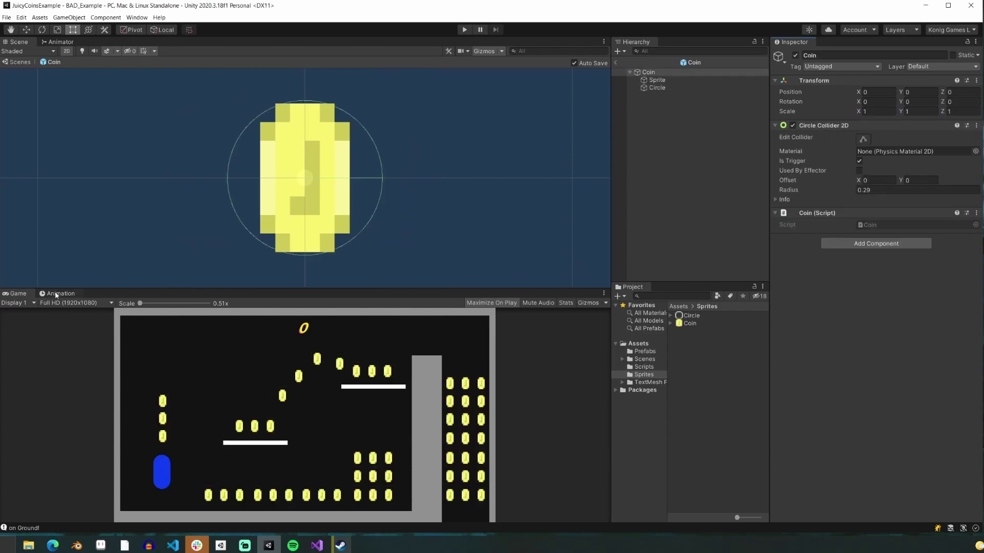
Open the animation editor for the Coin prefab root and create a first clip named Idle.
{"action": "left_click", "coordinate": [58, 294]}
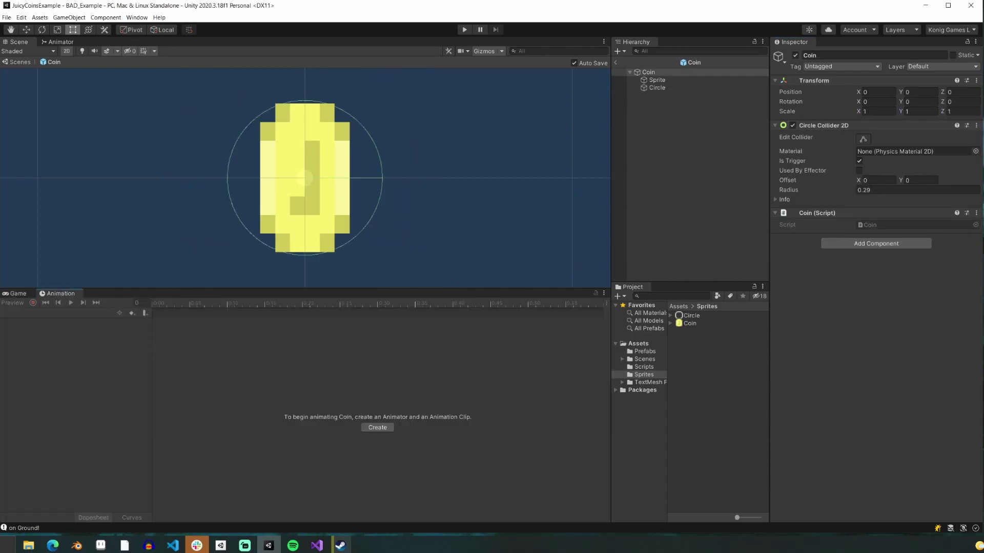
{"action": "left_click", "coordinate": [136, 18]}
{"action": "mouse_move", "coordinate": [165, 143]}
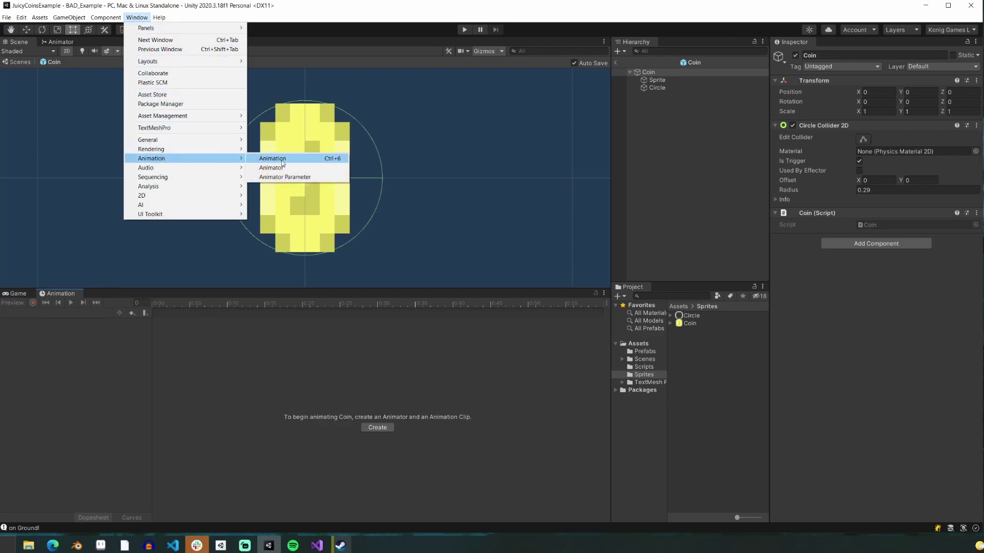
{"action": "left_click", "coordinate": [282, 160]}
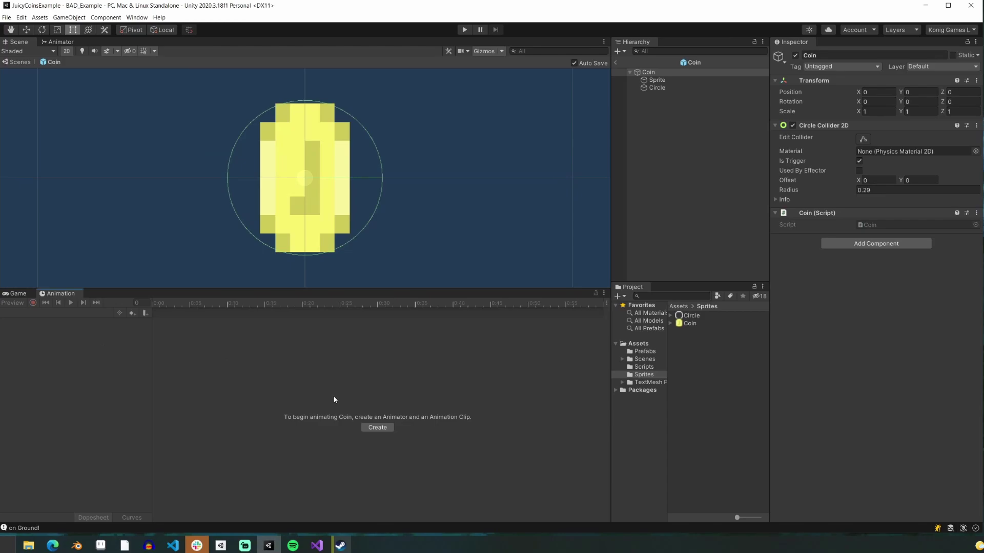
{"action": "left_click", "coordinate": [383, 431]}
{"action": "type", "text": "C"}
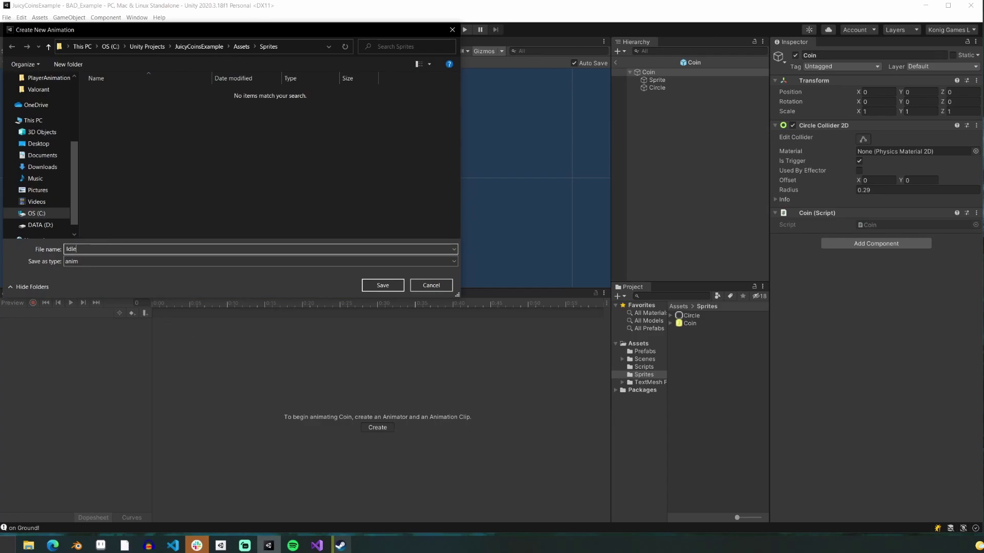
{"action": "key", "text": "Return"}
Create a second animation clip named Collect for the Coin object.
{"action": "left_click", "coordinate": [72, 313]}
{"action": "left_click", "coordinate": [25, 334]}
{"action": "type", "text": "Collect"}
{"action": "key", "text": "Return"}
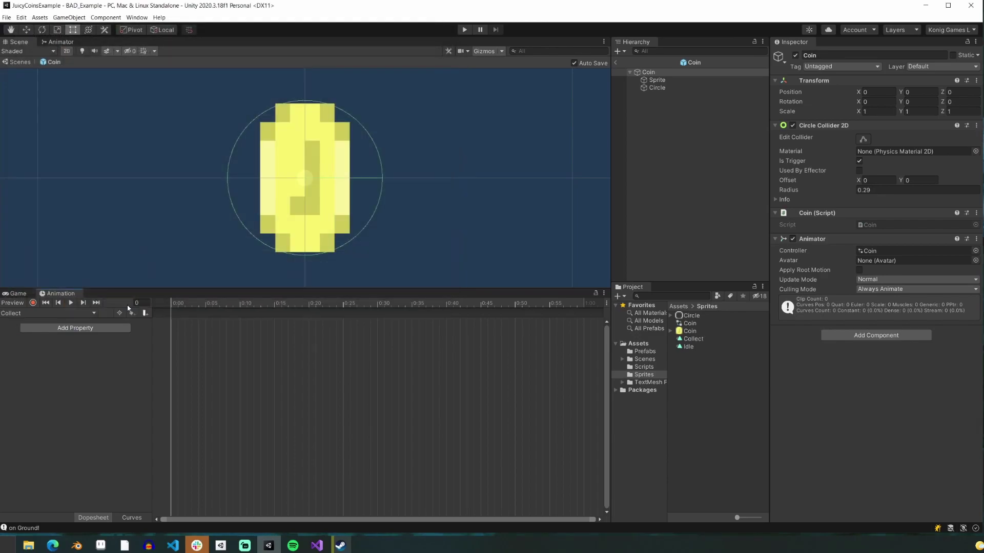
Record a small vertical bob of the Sprite object in the Idle clip, with position keyframes at 0:00 and 0:30.
{"action": "left_click", "coordinate": [70, 313]}
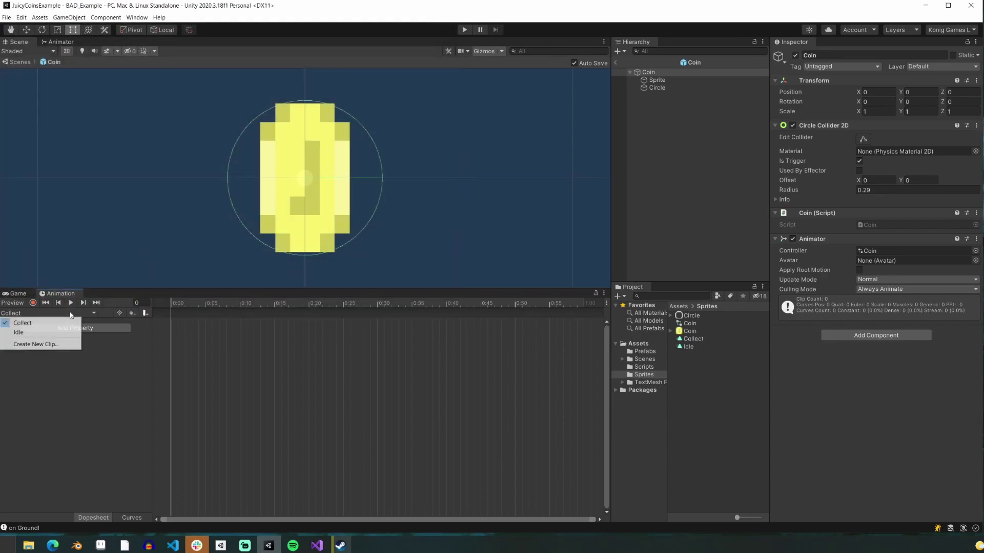
{"action": "left_click", "coordinate": [51, 332]}
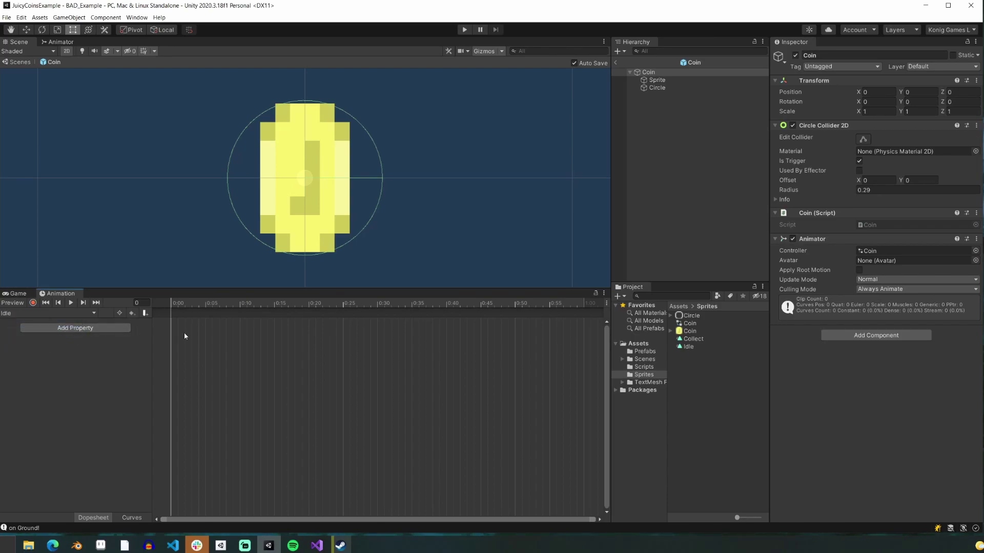
{"action": "left_click", "coordinate": [33, 304]}
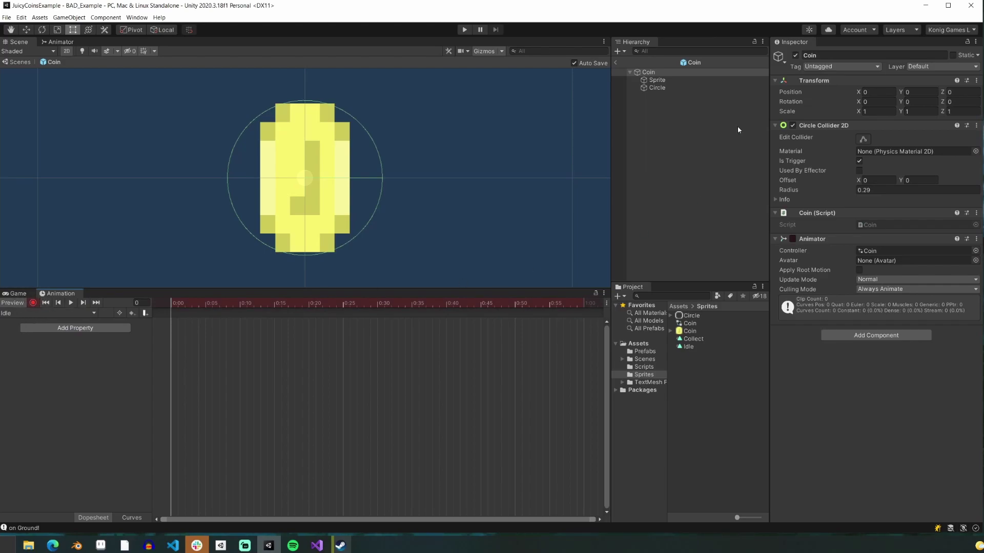
{"action": "left_click", "coordinate": [678, 81]}
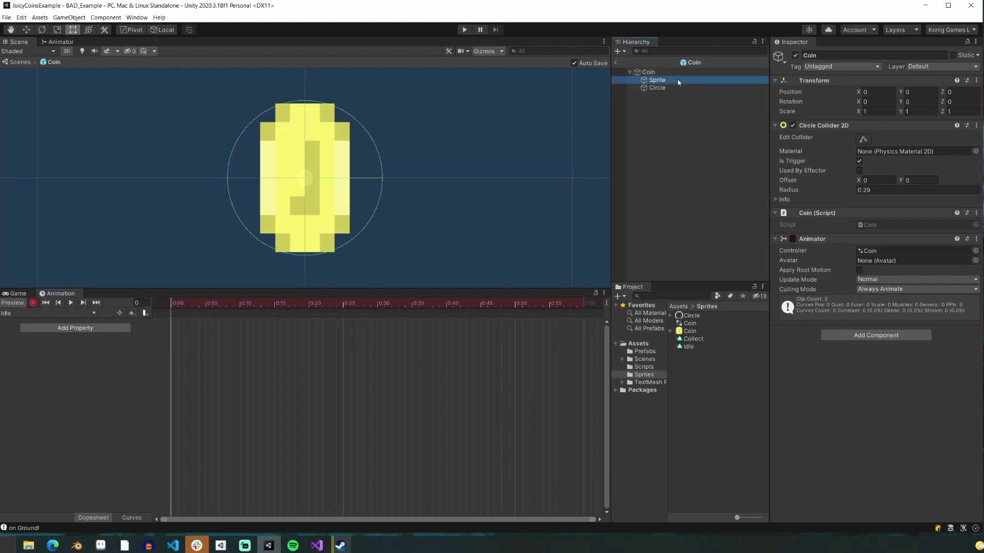
{"action": "left_click", "coordinate": [26, 30]}
{"action": "left_click_drag", "start_coordinate": [308, 145], "coordinate": [304, 151]}
{"action": "left_click_drag", "start_coordinate": [195, 305], "coordinate": [377, 310]}
{"action": "left_click_drag", "start_coordinate": [307, 147], "coordinate": [287, 159]}
Copy the Sprite's starting position keyframe to 1:00 in the Idle clip and play the loop.
{"action": "left_click", "coordinate": [172, 326]}
{"action": "left_click_drag", "start_coordinate": [370, 305], "coordinate": [51, 311]}
{"action": "key", "text": "ctrl+v"}
{"action": "left_click", "coordinate": [70, 303]}
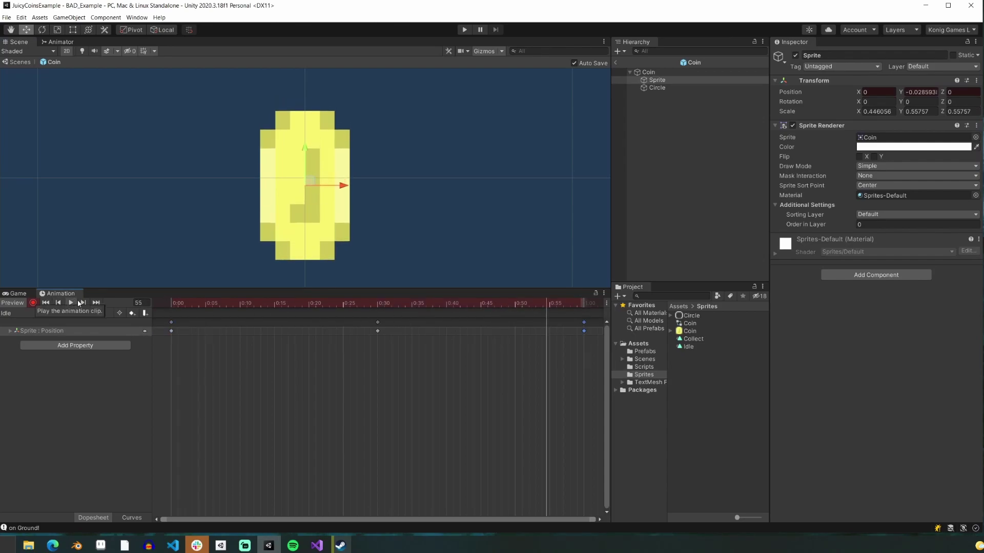
In the Collect clip, keyframe the Sprite's Y rotation at 0:00 and set it to 360 at 1:00.
{"action": "left_click", "coordinate": [60, 313]}
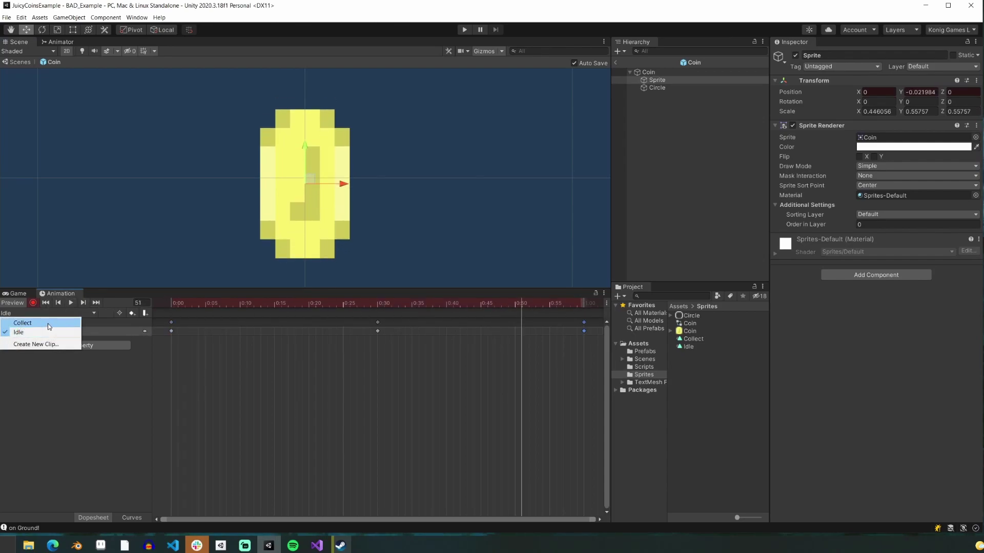
{"action": "left_click", "coordinate": [48, 324]}
{"action": "left_click", "coordinate": [918, 101]}
{"action": "type", "text": "01"}
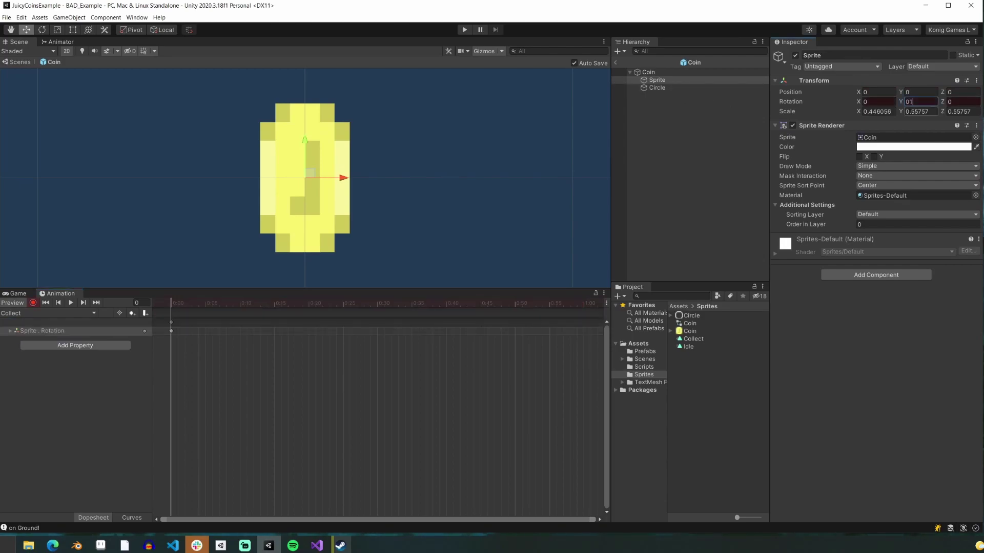
{"action": "left_click", "coordinate": [584, 303]}
{"action": "left_click", "coordinate": [925, 102]}
{"action": "type", "text": "360"}
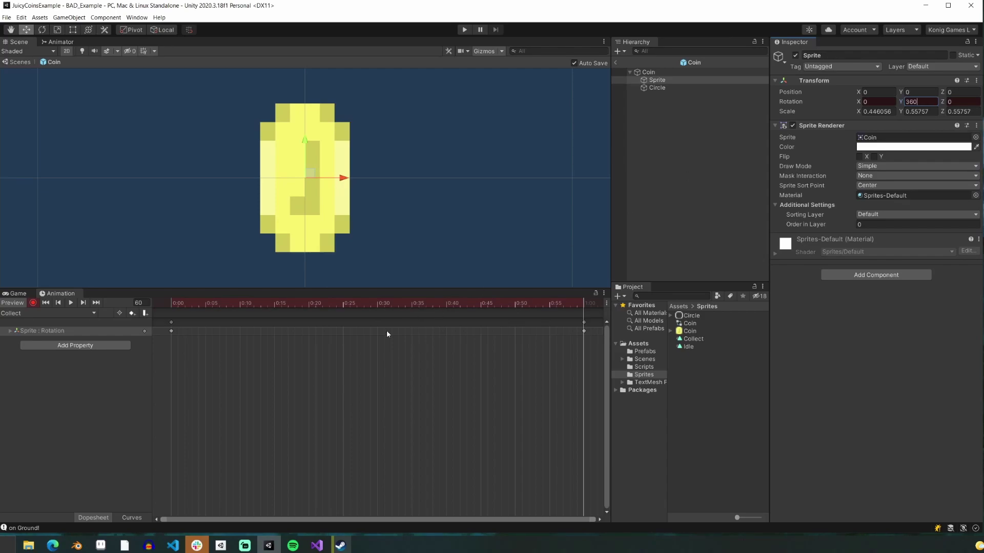
Increase the Sprite's Y rotation at 1:00 to 1440 and preview the spin in the Collect clip.
{"action": "left_click_drag", "start_coordinate": [169, 302], "coordinate": [584, 303]}
{"action": "left_click", "coordinate": [917, 101]}
{"action": "left_click", "coordinate": [71, 302]}
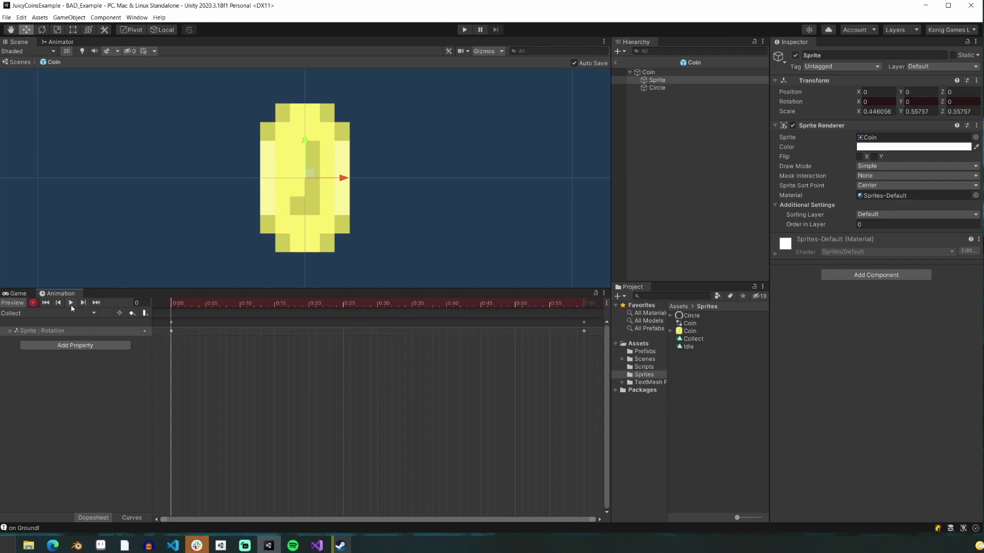
At 1:00 in the Collect clip, raise the Sprite to a Y position of about 0.49 and shrink its scale to 0.
{"action": "left_click_drag", "start_coordinate": [308, 137], "coordinate": [308, 8]}
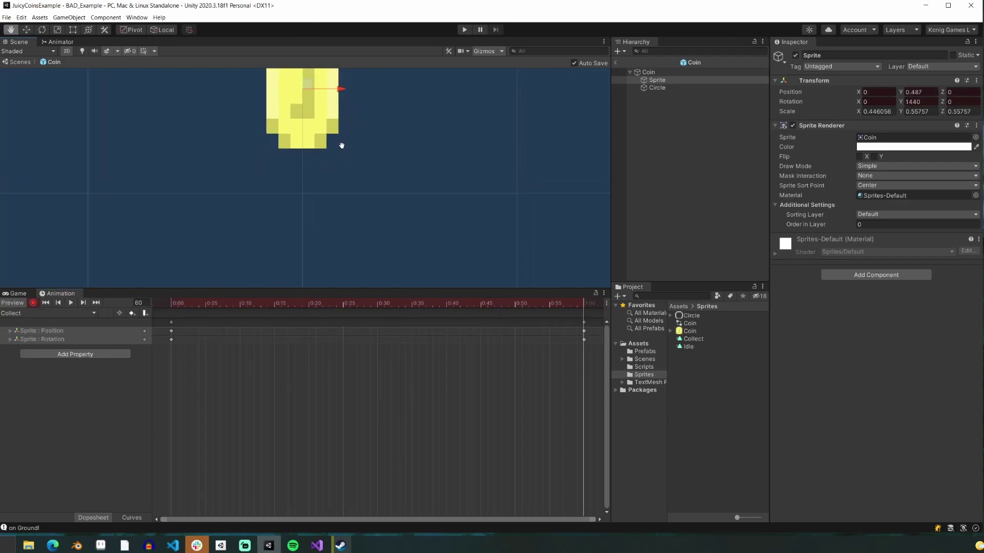
{"action": "type", "text": "0"}
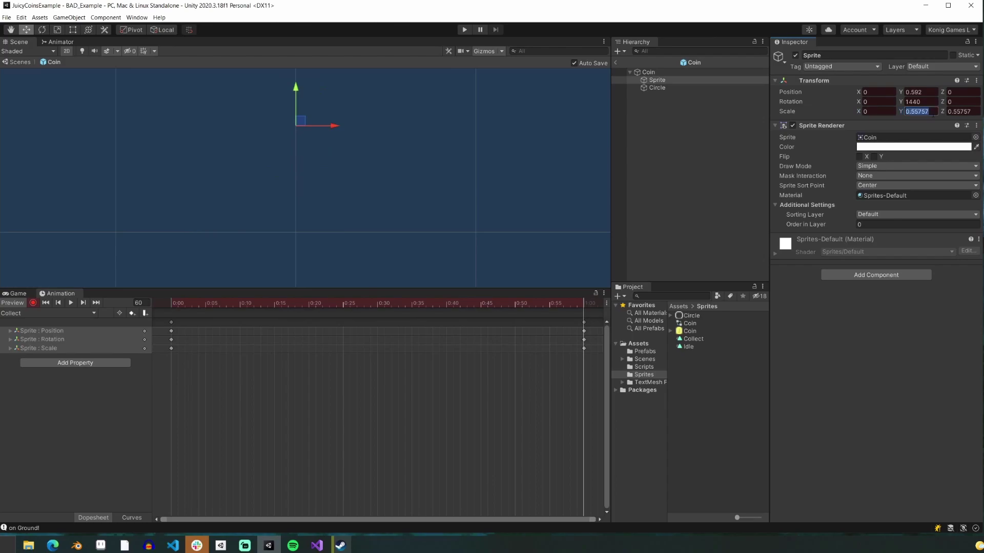
{"action": "key", "text": "Tab"}
Record the Circle's scale as 0.5 on X and Y and 1 on Z at 0:25, and shift that keyframe to 0:45.
{"action": "left_click_drag", "start_coordinate": [491, 308], "coordinate": [232, 309]}
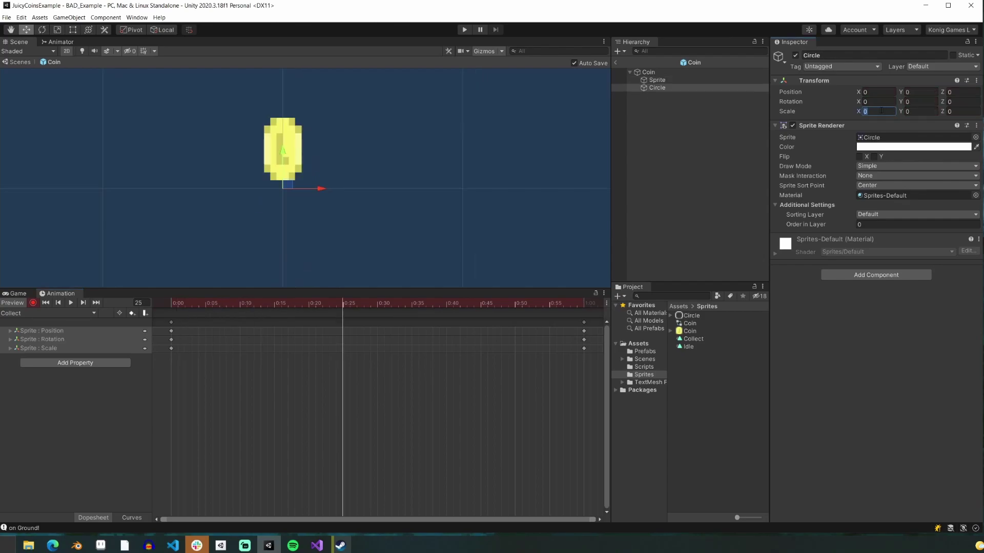
{"action": "type", "text": "1"}
{"action": "key", "text": "Tab"}
{"action": "type", "text": "1"}
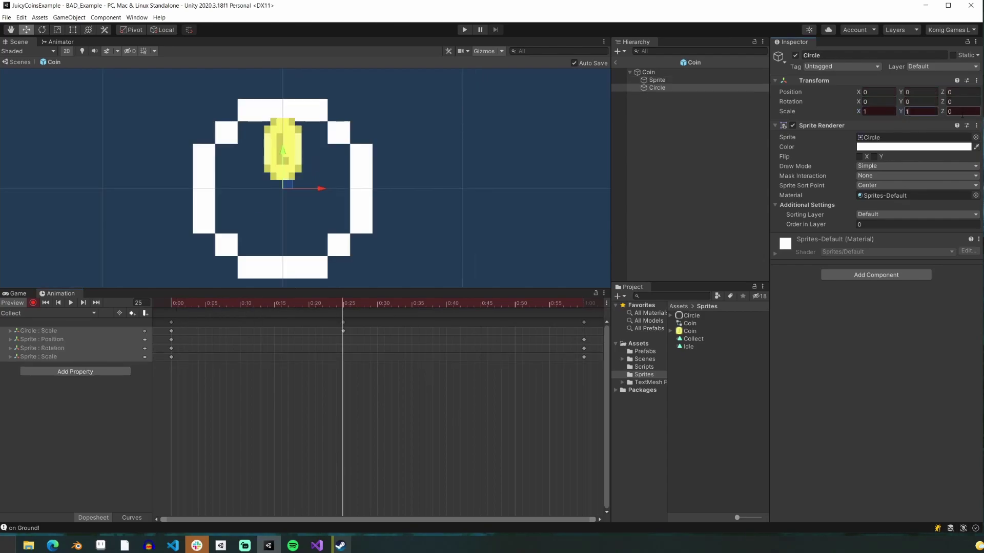
{"action": "left_click", "coordinate": [809, 109]}
{"action": "type", "text": "0.5"}
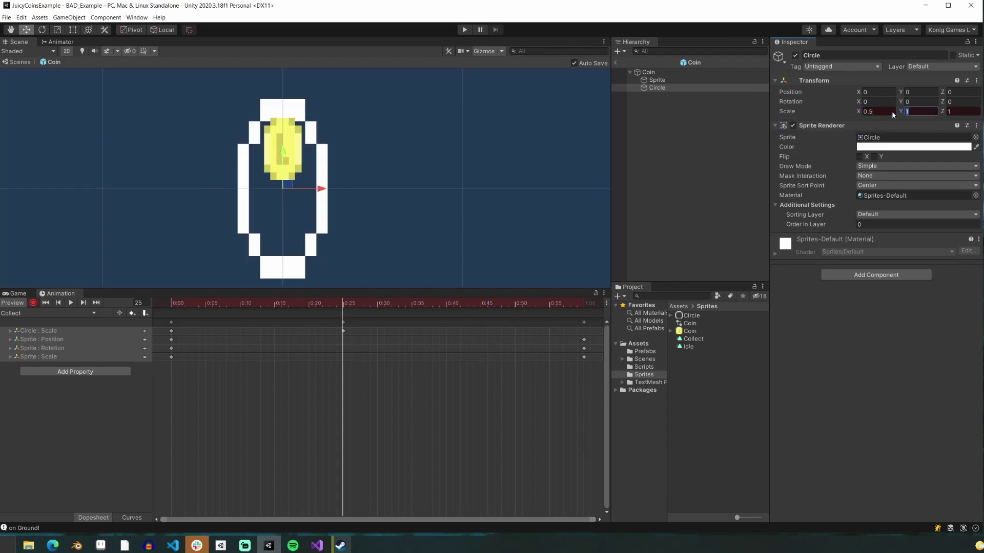
{"action": "type", "text": "0.5"}
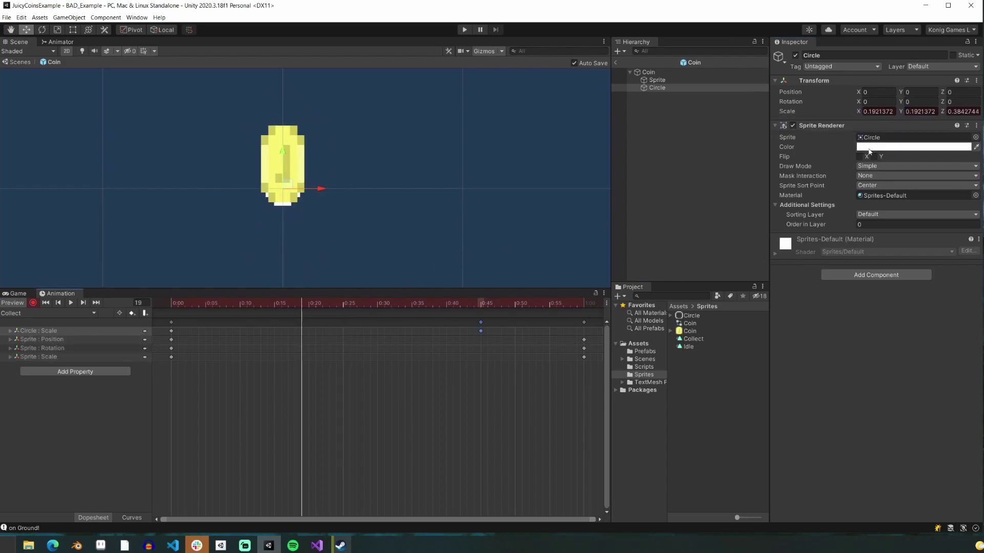
Record a fade of the Circle's colour to alpha 0 and move that colour keyframe to 0:45.
{"action": "left_click", "coordinate": [914, 147]}
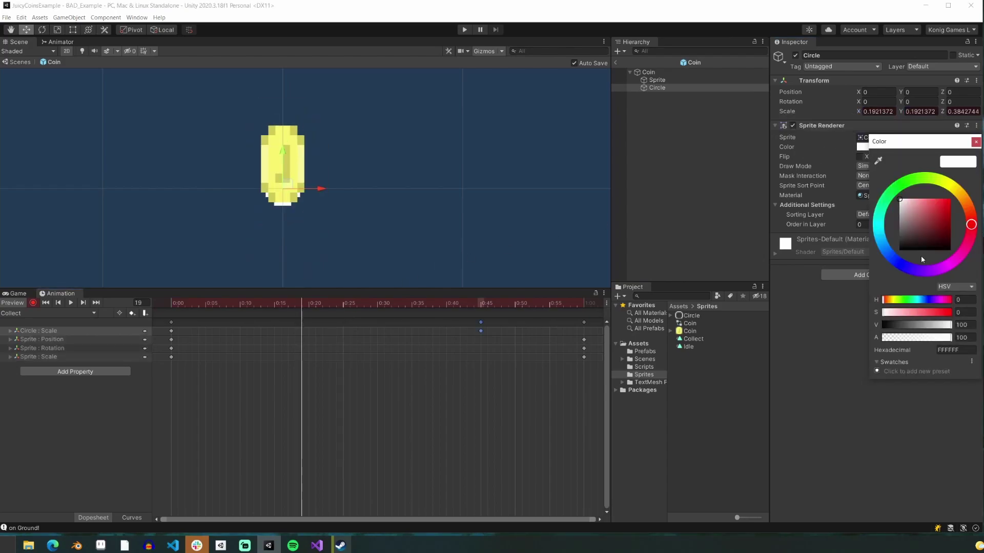
{"action": "left_click_drag", "start_coordinate": [943, 338], "coordinate": [852, 342]}
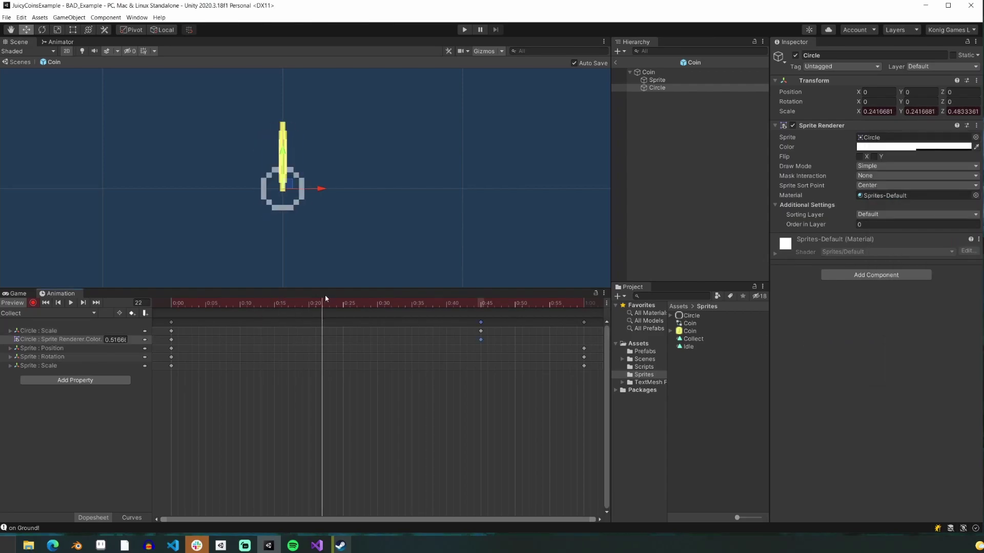
{"action": "left_click_drag", "start_coordinate": [325, 294], "coordinate": [362, 298]}
Return to the first frame, stop recording, tint the Circle yellow (FFFF56) and scrub through the Collect clip.
{"action": "left_click", "coordinate": [44, 303]}
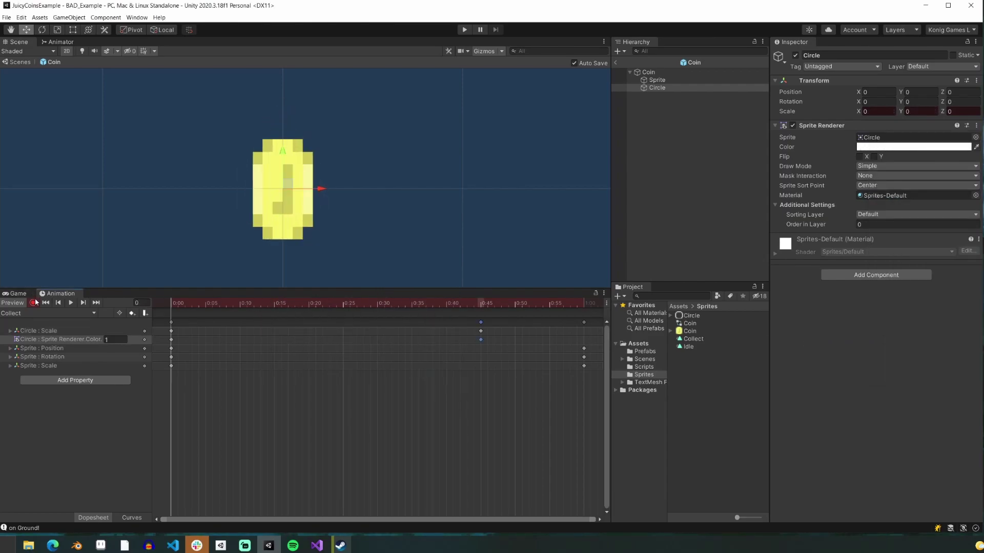
{"action": "left_click", "coordinate": [914, 146]}
{"action": "left_click", "coordinate": [929, 182]}
{"action": "left_click_drag", "start_coordinate": [905, 205], "coordinate": [928, 196]}
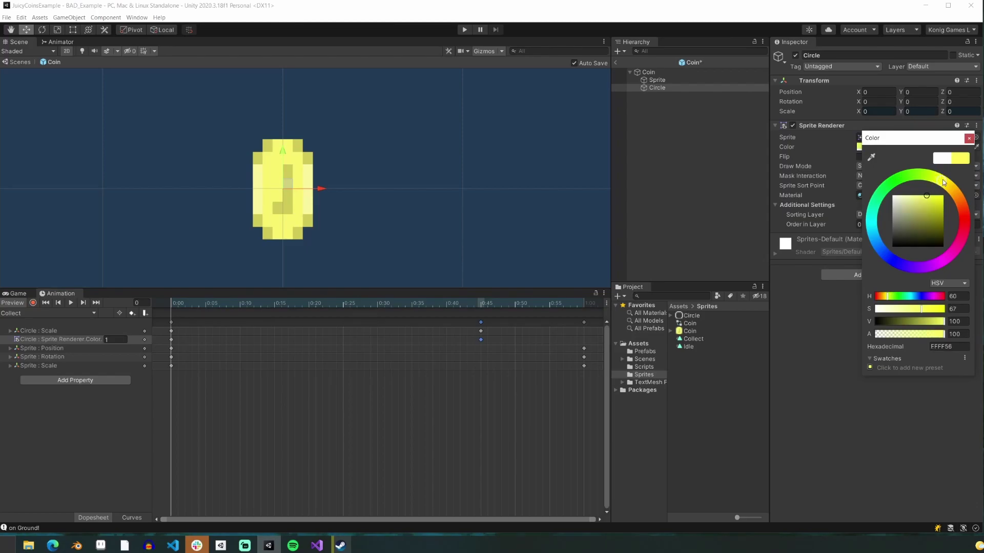
{"action": "left_click", "coordinate": [969, 138]}
{"action": "left_click_drag", "start_coordinate": [176, 305], "coordinate": [357, 280]}
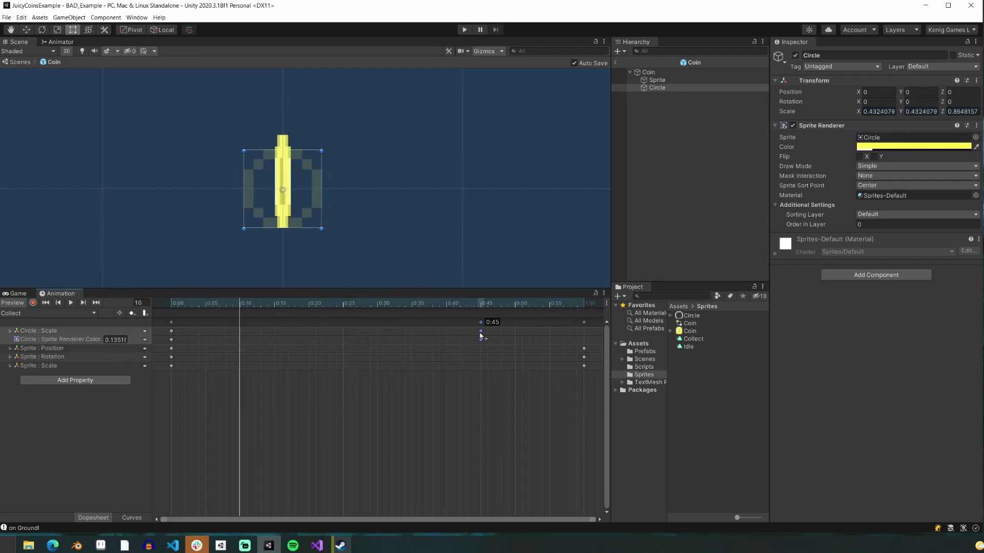
{"action": "left_click_drag", "start_coordinate": [308, 302], "coordinate": [453, 307]}
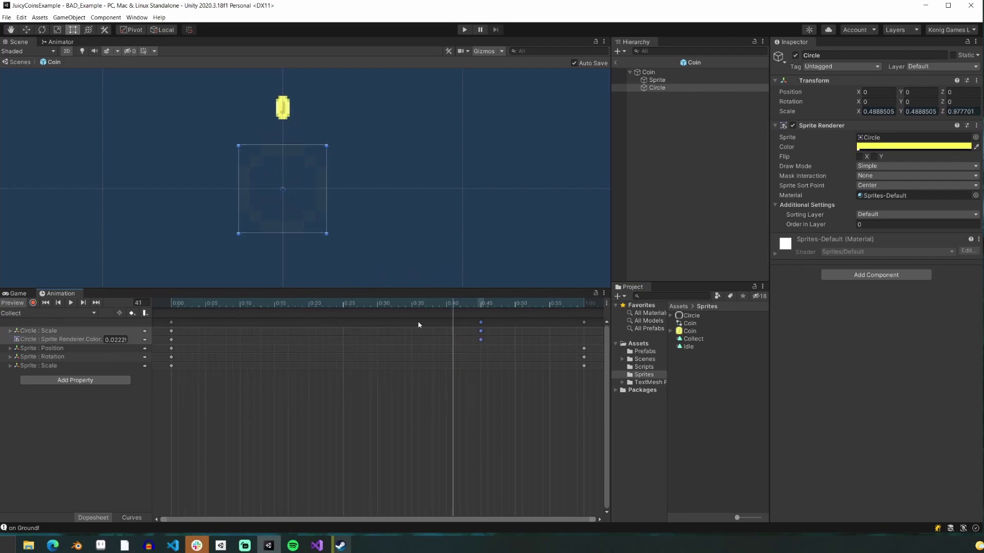
Reshape the Circle's scale curves to rise steeply from 0:00 and level off smoothly, and scrub through the result.
{"action": "left_click", "coordinate": [132, 518]}
{"action": "left_click", "coordinate": [72, 332]}
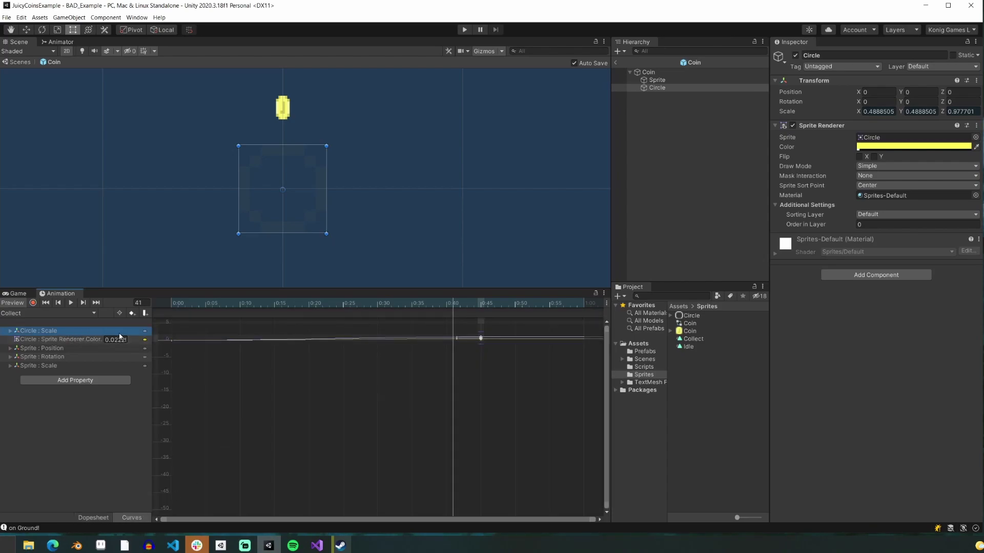
{"action": "scroll", "coordinate": [346, 354], "scroll_direction": "up", "scroll_amount": 2}
{"action": "key", "text": "f"}
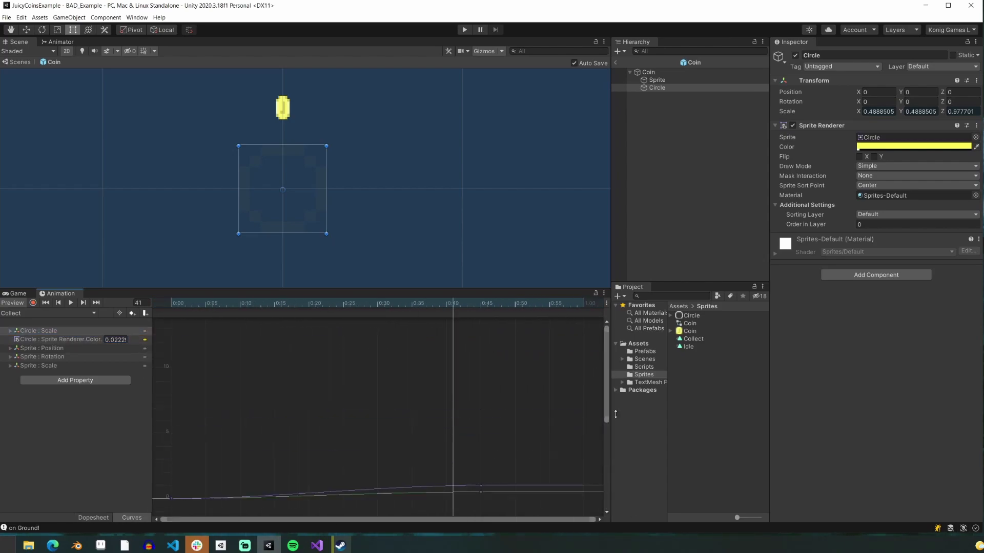
{"action": "left_click_drag", "start_coordinate": [196, 499], "coordinate": [200, 475]}
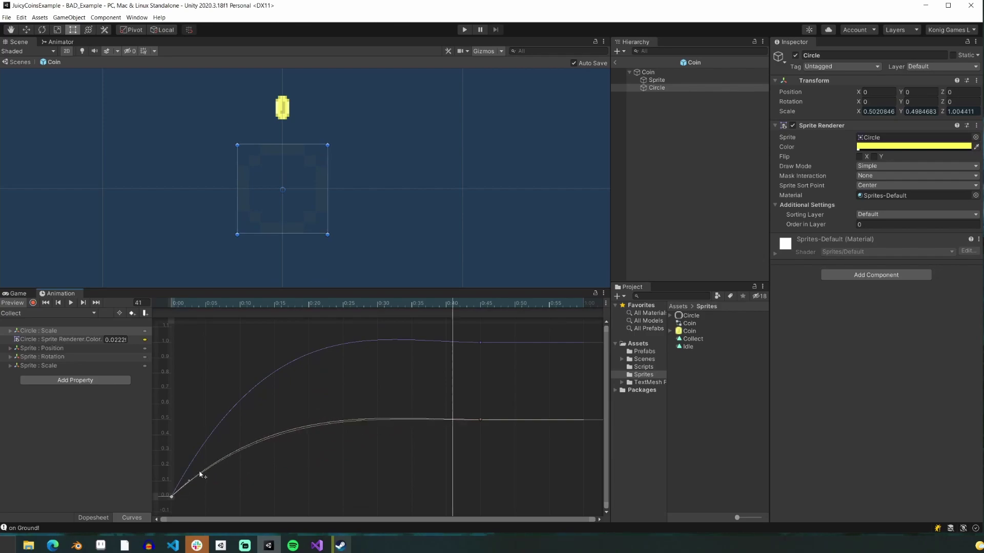
{"action": "left_click_drag", "start_coordinate": [246, 306], "coordinate": [445, 317]}
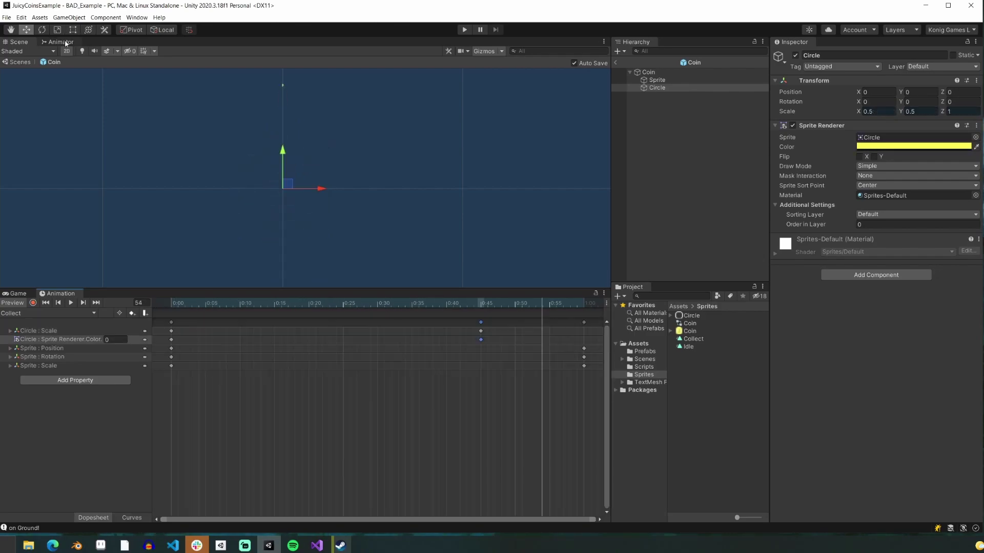
Open the Coin object's animator graph and arrange the Idle state directly above the Collect state.
{"action": "left_click", "coordinate": [61, 42]}
{"action": "left_click", "coordinate": [136, 17]}
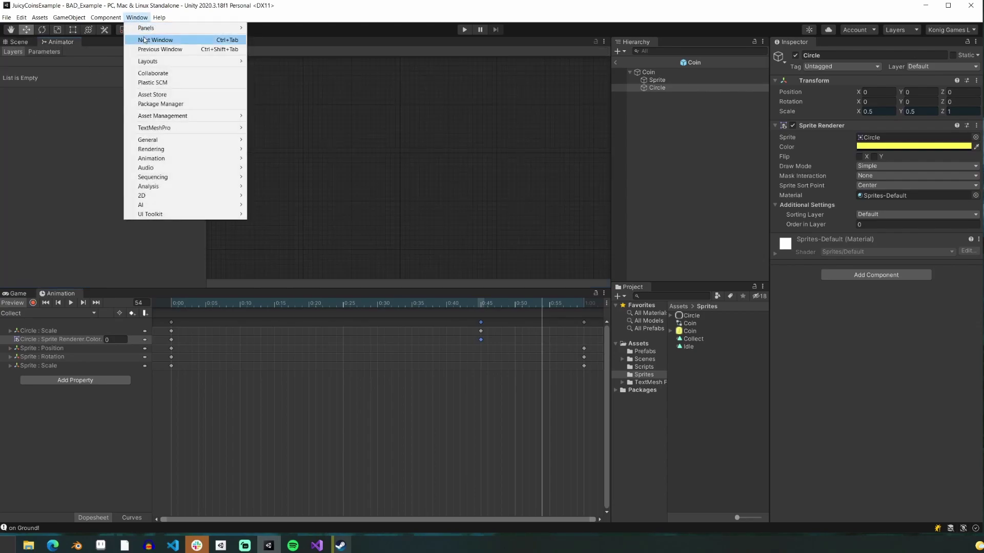
{"action": "mouse_move", "coordinate": [159, 162]}
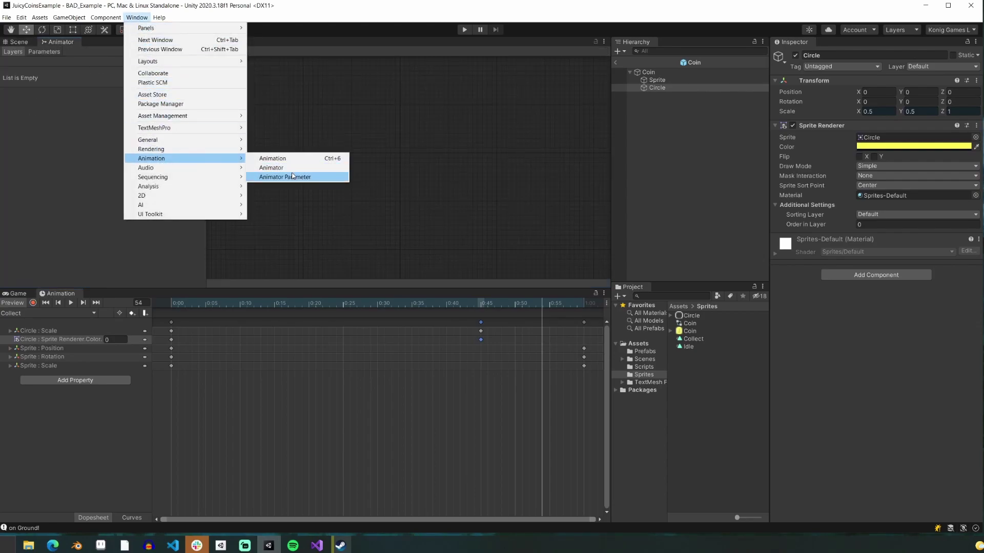
{"action": "left_click", "coordinate": [280, 177]}
{"action": "left_click", "coordinate": [660, 73]}
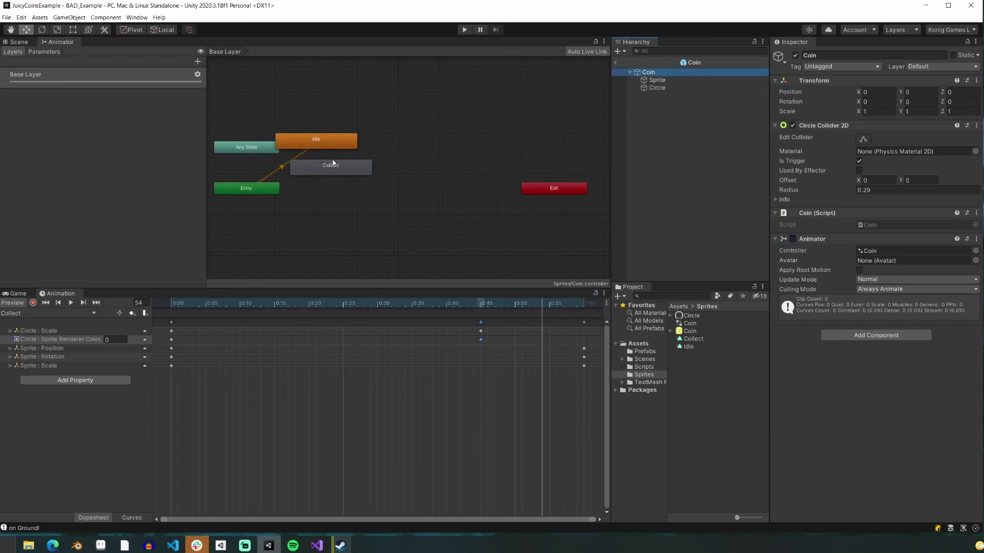
{"action": "left_click_drag", "start_coordinate": [333, 163], "coordinate": [351, 186]}
{"action": "left_click_drag", "start_coordinate": [306, 143], "coordinate": [338, 147]}
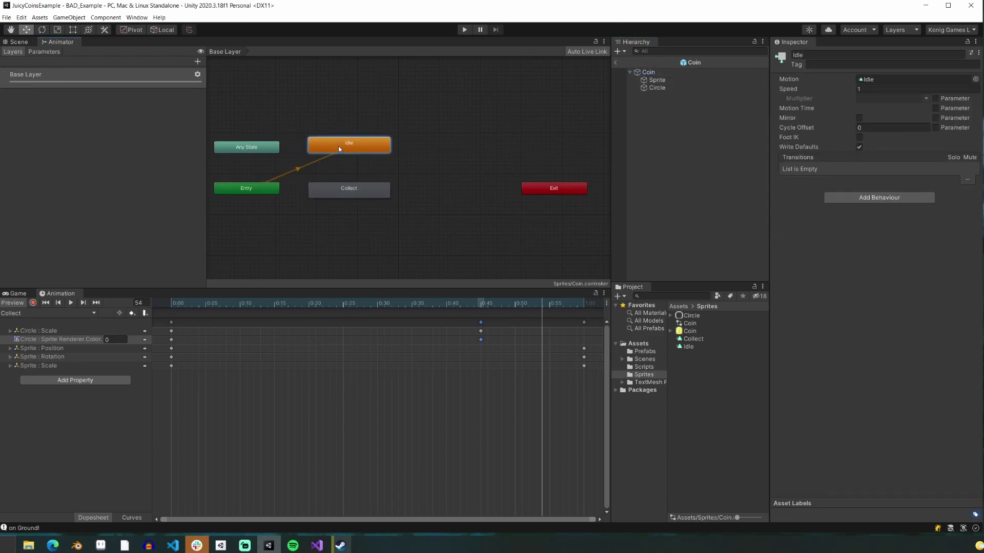
Locate the Idle state's animation clip and enable Loop Pose alongside Loop Time.
{"action": "left_click", "coordinate": [871, 79]}
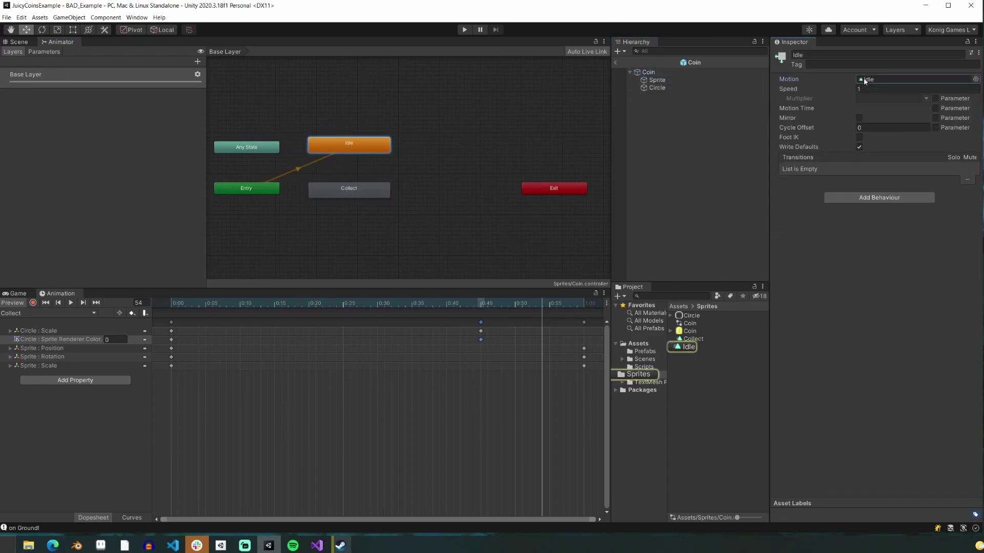
{"action": "left_click", "coordinate": [688, 347]}
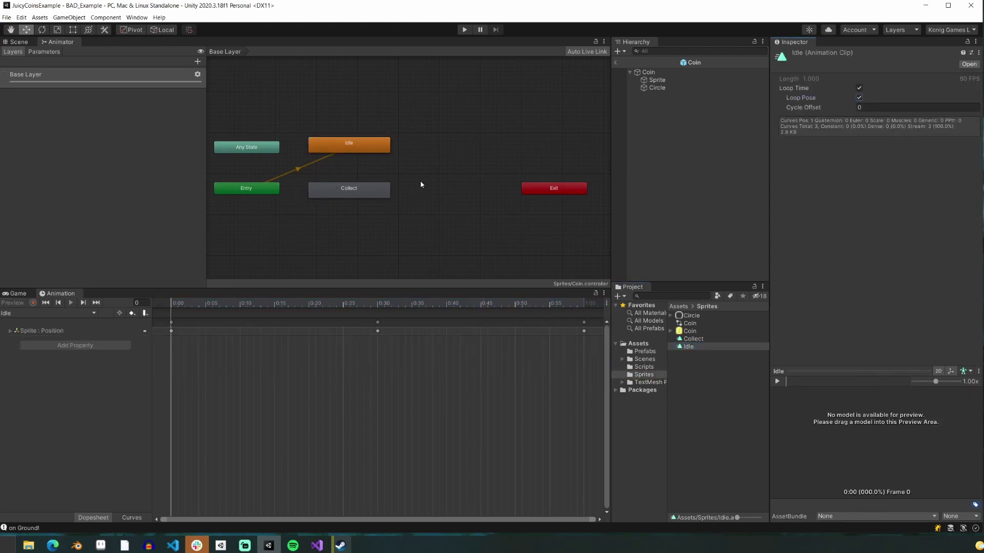
Locate the Collect state's animation clip and turn off its Loop Time.
{"action": "left_click", "coordinate": [381, 195]}
{"action": "left_click", "coordinate": [901, 79]}
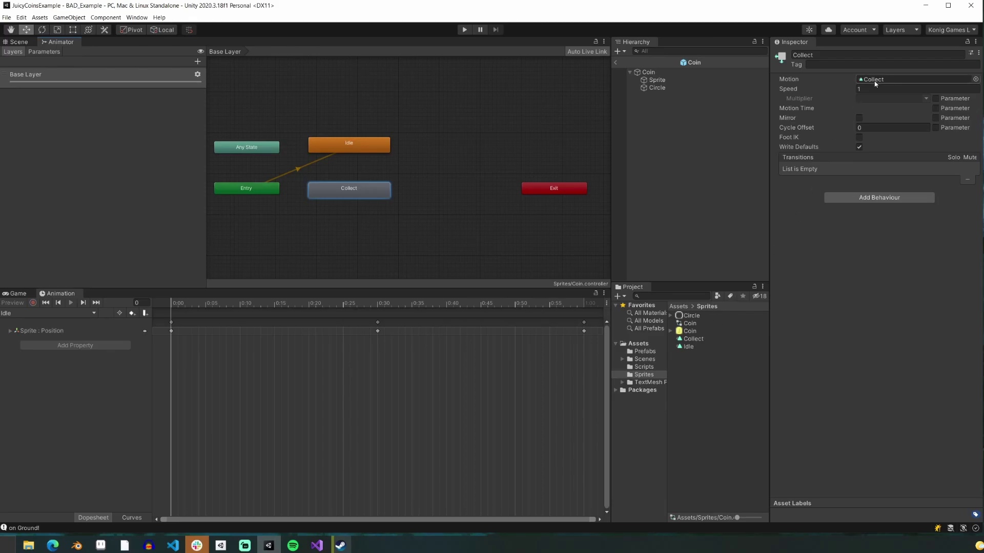
{"action": "left_click", "coordinate": [693, 339]}
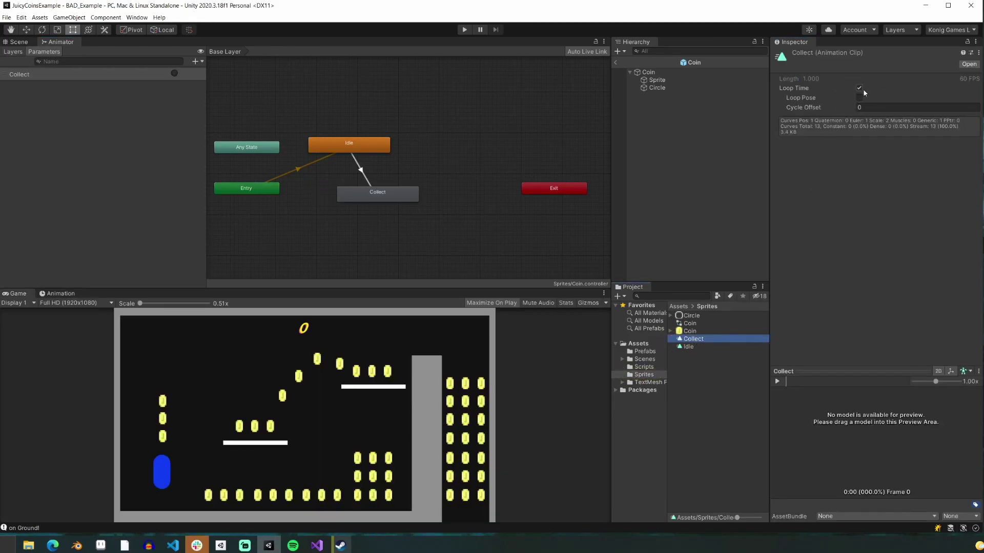
{"action": "left_click", "coordinate": [860, 89]}
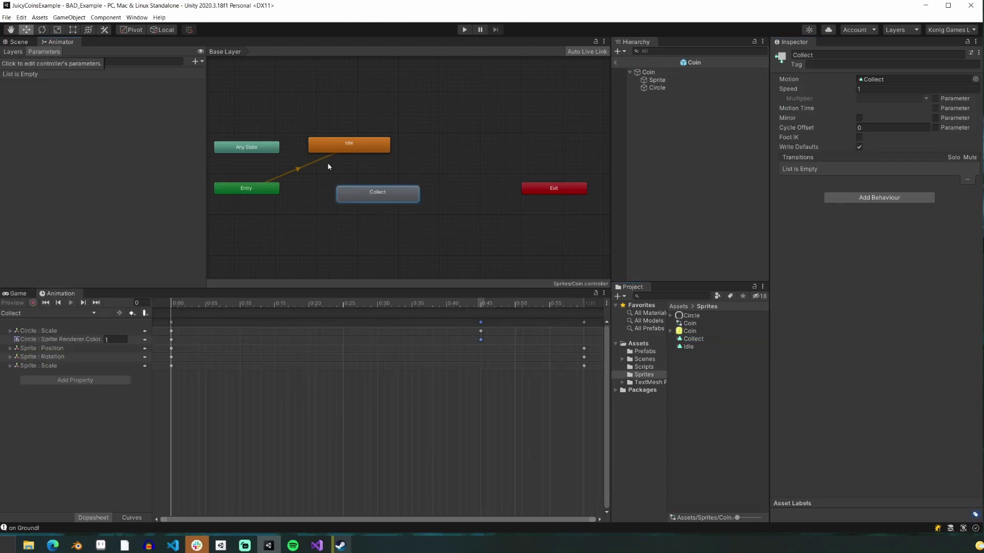
Create a transition from the Idle state to the Collect state.
{"action": "right_click", "coordinate": [361, 150]}
{"action": "left_click", "coordinate": [366, 154]}
{"action": "left_click", "coordinate": [370, 189]}
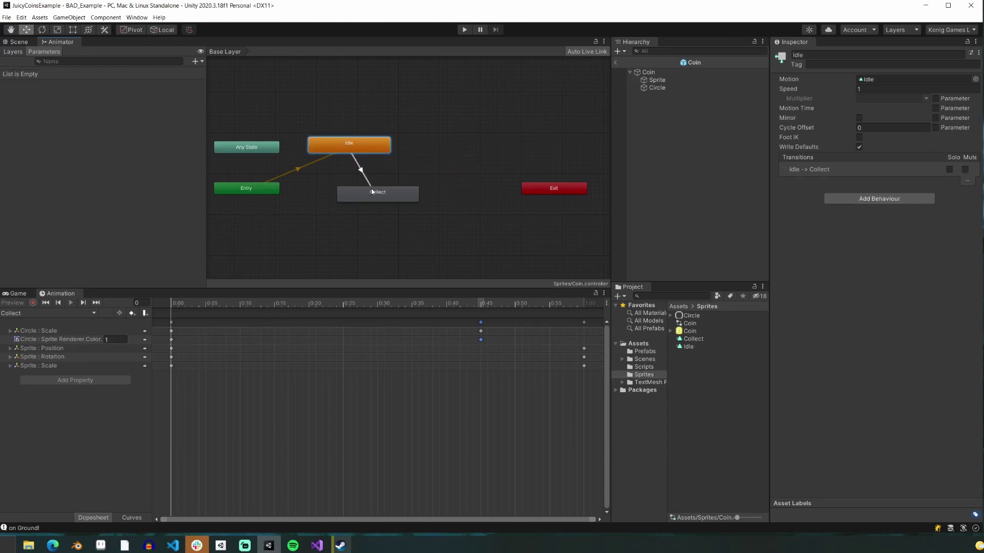
{"action": "left_click", "coordinate": [377, 194]}
Set the Idle to Collect transition's Exit Time and Transition Duration to 0.
{"action": "left_click", "coordinate": [361, 170]}
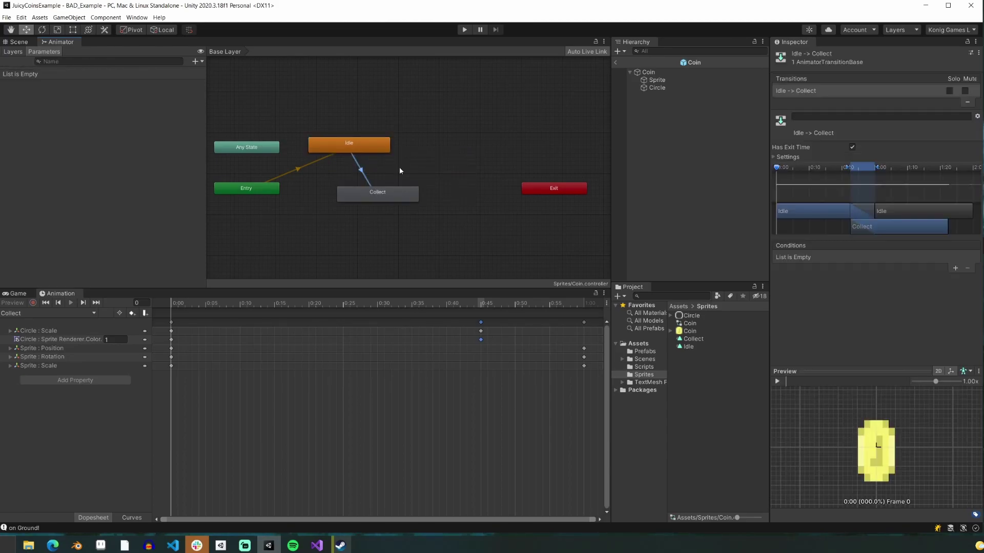
{"action": "left_click", "coordinate": [775, 157]}
{"action": "left_click", "coordinate": [866, 167]}
{"action": "type", "text": "0"}
{"action": "key", "text": "Tab"}
{"action": "type", "text": "0"}
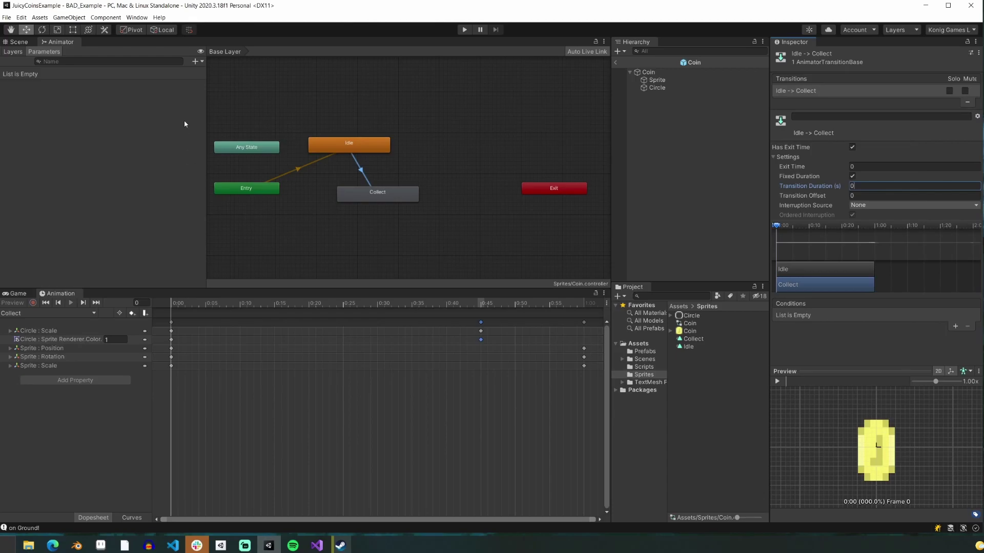
Add a trigger parameter named Collect and use it as the condition of the Idle to Collect transition.
{"action": "left_click", "coordinate": [194, 61]}
{"action": "left_click", "coordinate": [211, 100]}
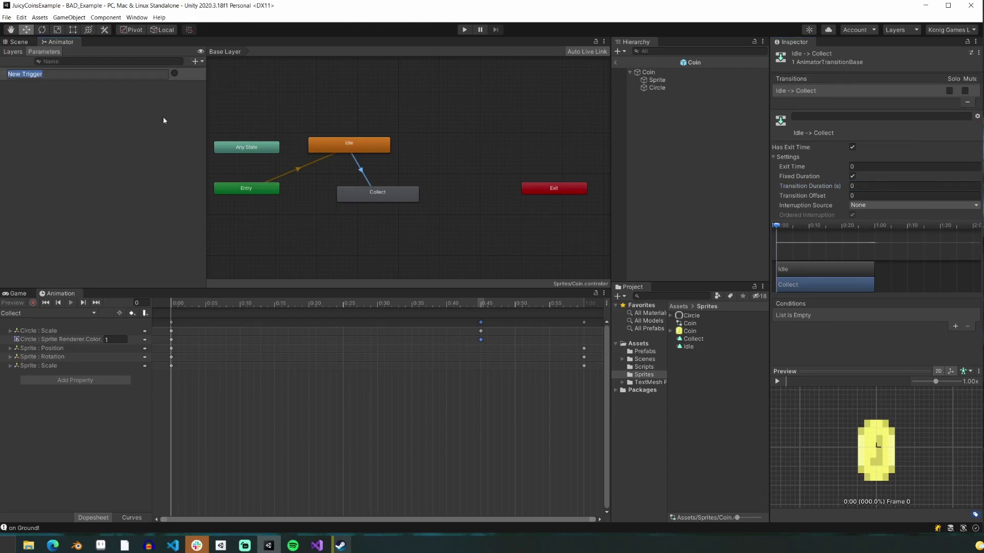
{"action": "type", "text": "Collect"}
{"action": "key", "text": "Return"}
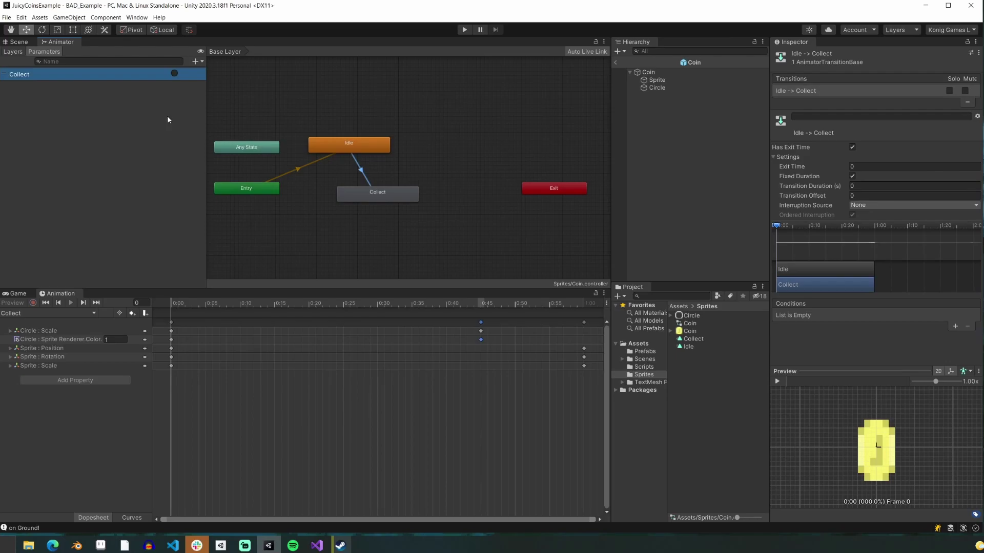
{"action": "left_click", "coordinate": [956, 327]}
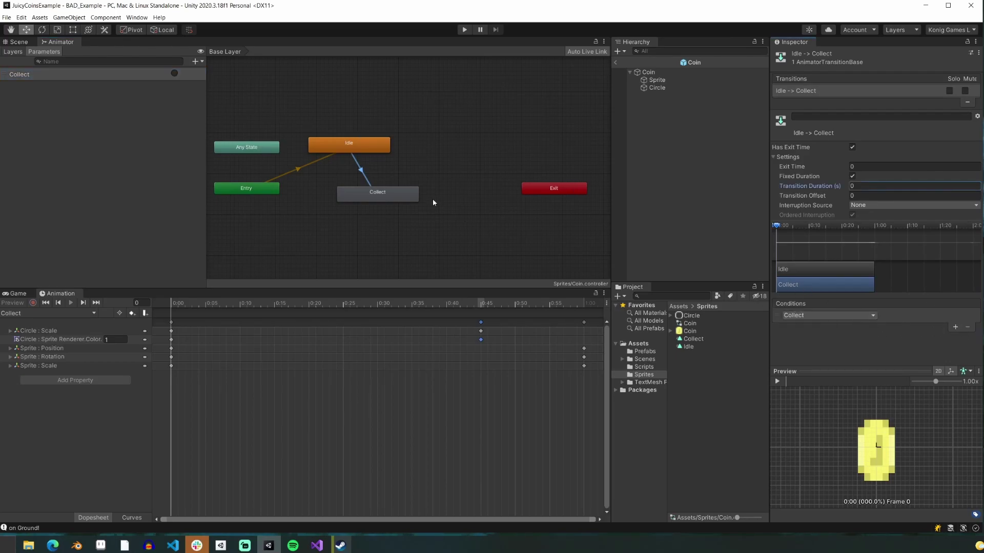
{"action": "left_click_drag", "start_coordinate": [782, 240], "coordinate": [821, 227]}
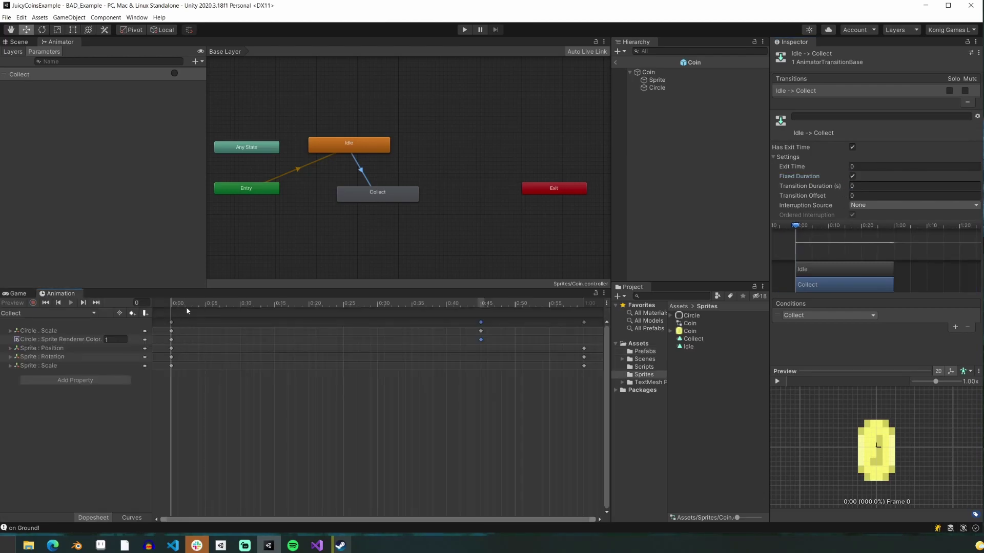
In the Coin object's script, declare an Animator field named animator at the start of the class and save the file.
{"action": "left_click", "coordinate": [656, 74]}
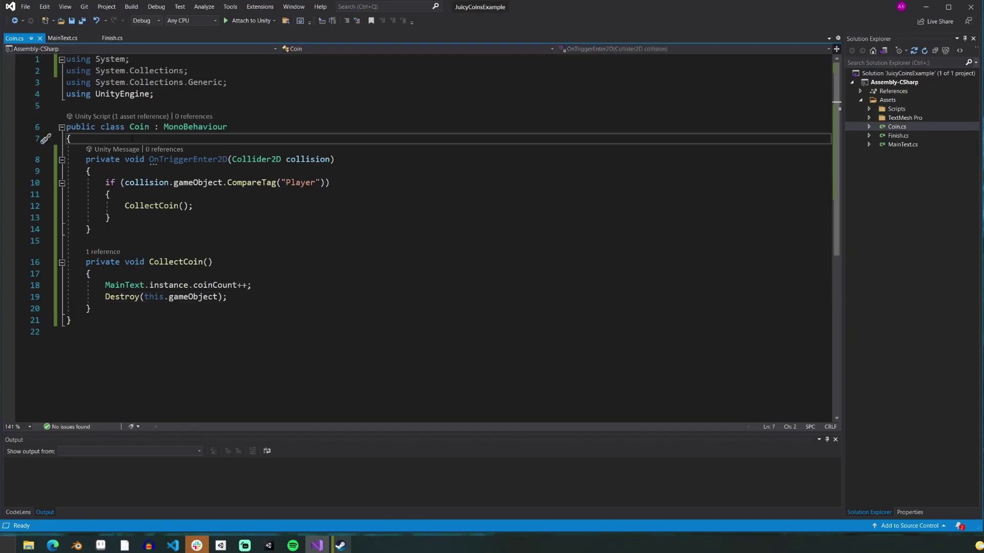
{"action": "key", "text": "Return"}
{"action": "key", "text": "Return"}
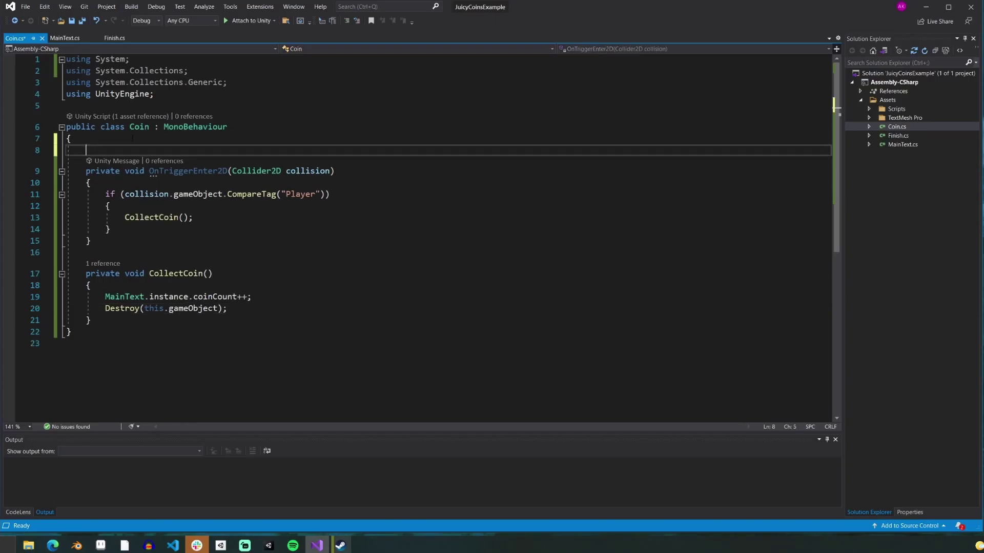
{"action": "type", "text": "Animaot"}
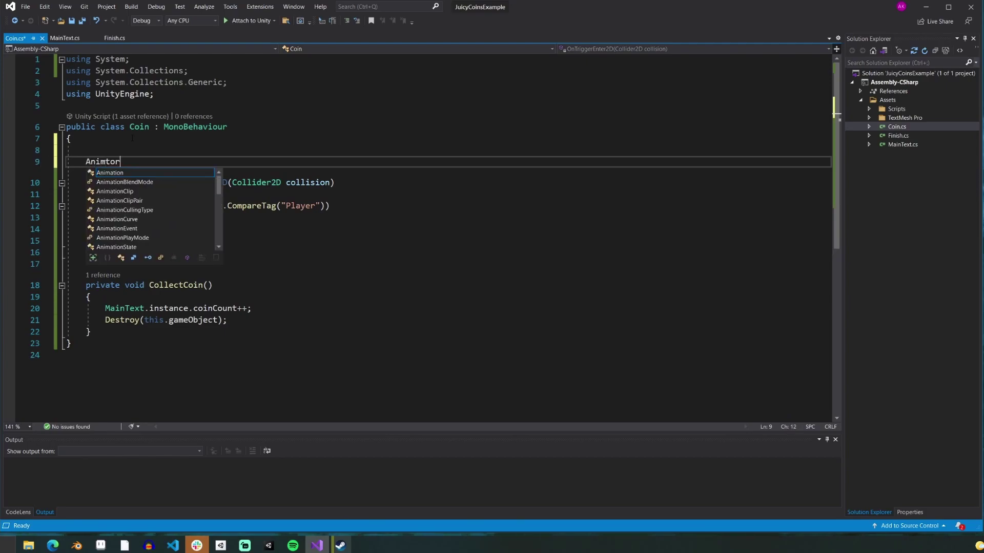
{"action": "key", "text": "BackSpace"}
{"action": "key", "text": "BackSpace"}
{"action": "key", "text": "BackSpace"}
{"action": "type", "text": "ator a"}
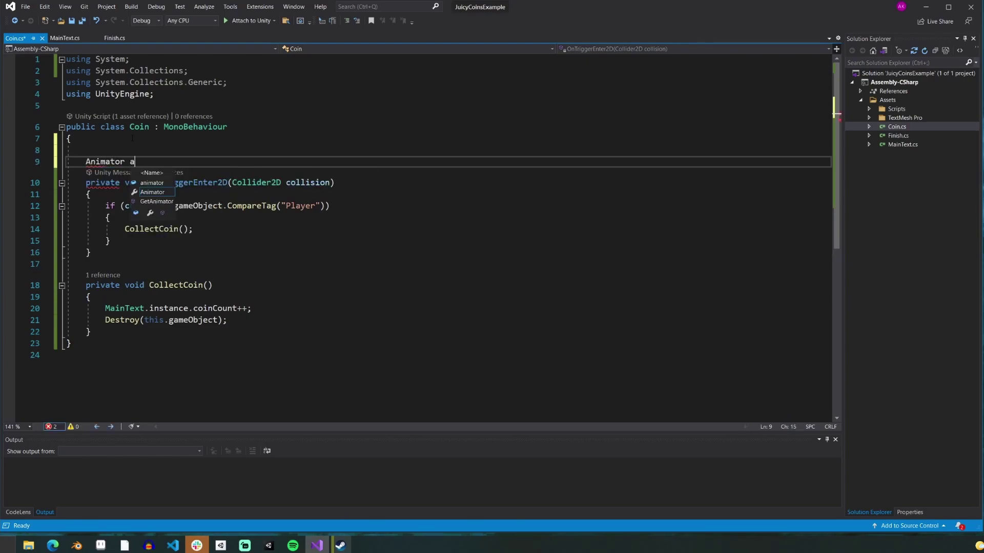
{"action": "type", "text": "nimator;"}
{"action": "key", "text": "Return"}
{"action": "key", "text": "ctrl+s"}
Add a private Start method below OnTriggerEnter2D that assigns animator = GetComponent<Animator>().
{"action": "left_click", "coordinate": [118, 270]}
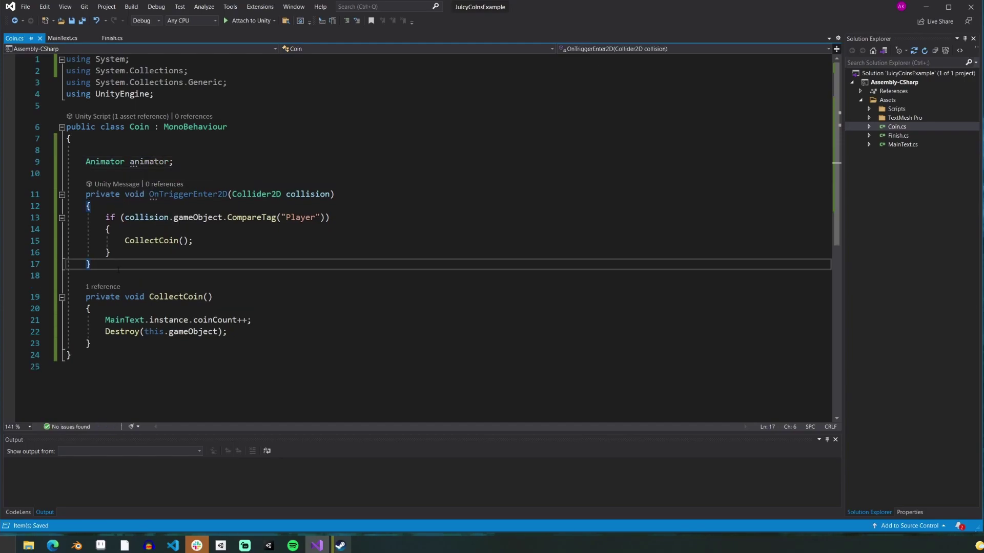
{"action": "key", "text": "Return"}
{"action": "key", "text": "Return"}
{"action": "type", "text": "private void Start()"}
{"action": "key", "text": "Tab"}
{"action": "type", "text": "animator = GetComponent<Animator>();"}
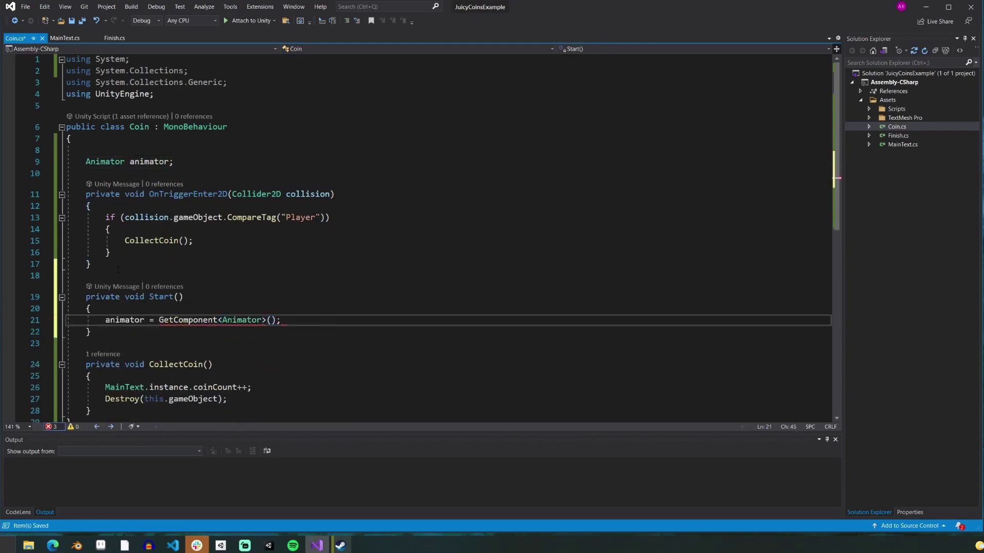
Replace the Destroy call in CollectCoin with animator.SetTrigger("Collect");.
{"action": "scroll", "coordinate": [119, 269], "scroll_direction": "down", "scroll_amount": 2}
{"action": "left_click_drag", "start_coordinate": [228, 331], "coordinate": [105, 330]}
{"action": "type", "text": "animator."}
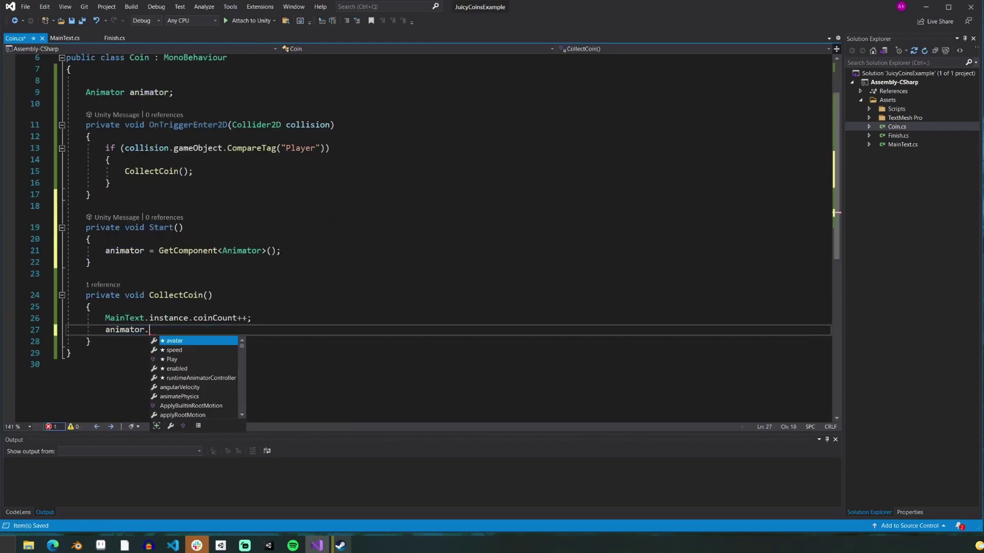
{"action": "type", "text": "setTr"}
{"action": "key", "text": "Tab"}
{"action": "type", "text": "(:\""}
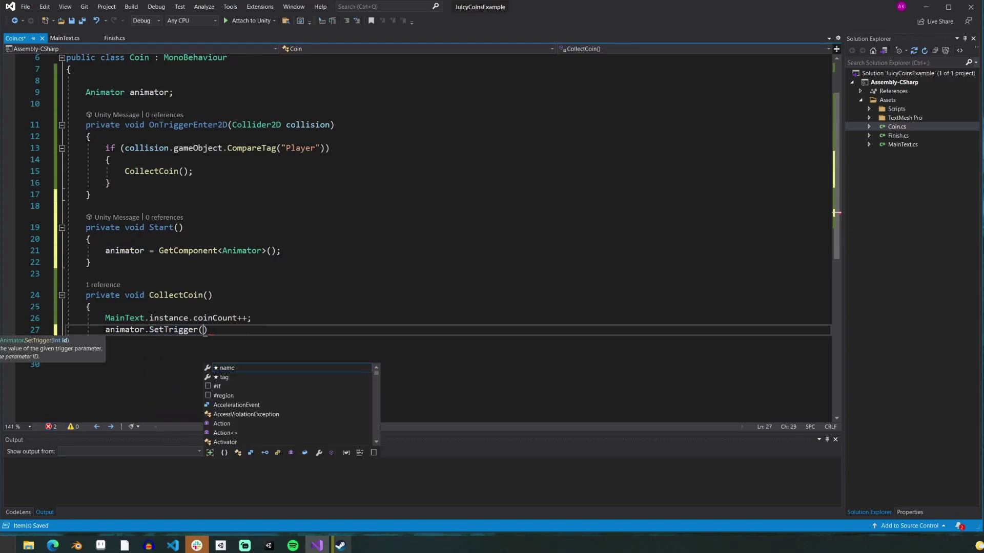
{"action": "key", "text": "BackSpace"}
{"action": "key", "text": "BackSpace"}
{"action": "type", "text": "\"Collect"}
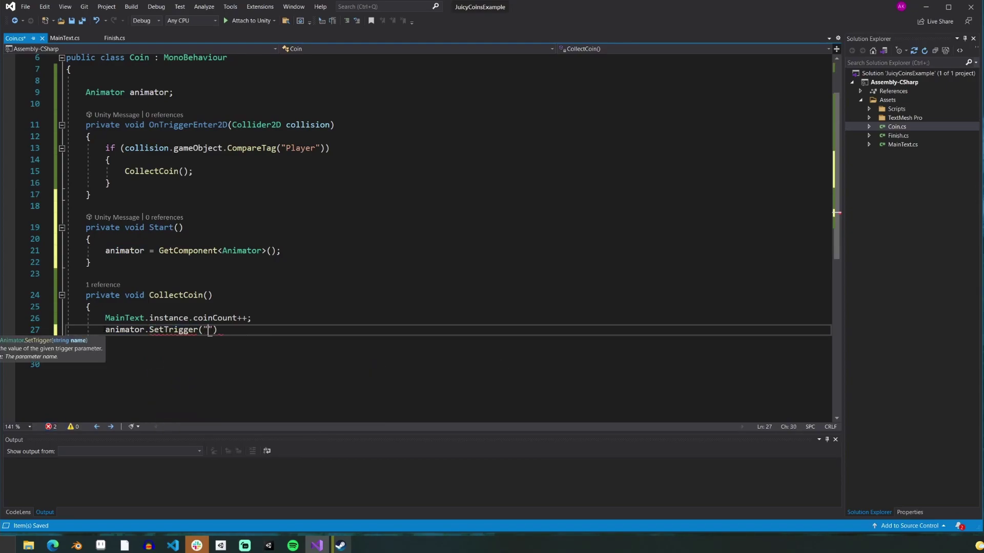
{"action": "key", "text": "Right"}
{"action": "key", "text": "Right"}
{"action": "type", "text": ";"}
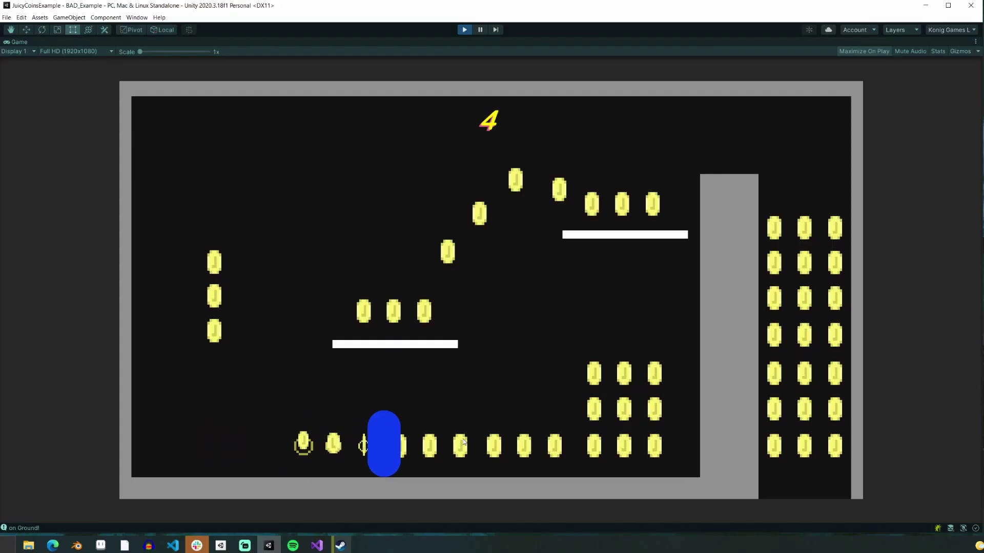
Play-test the level in Unity, moving and jumping the player through the coins to check the collect animation.
{"action": "key", "text": "Right"}
{"action": "key", "text": "space"}
{"action": "key", "text": "Left"}
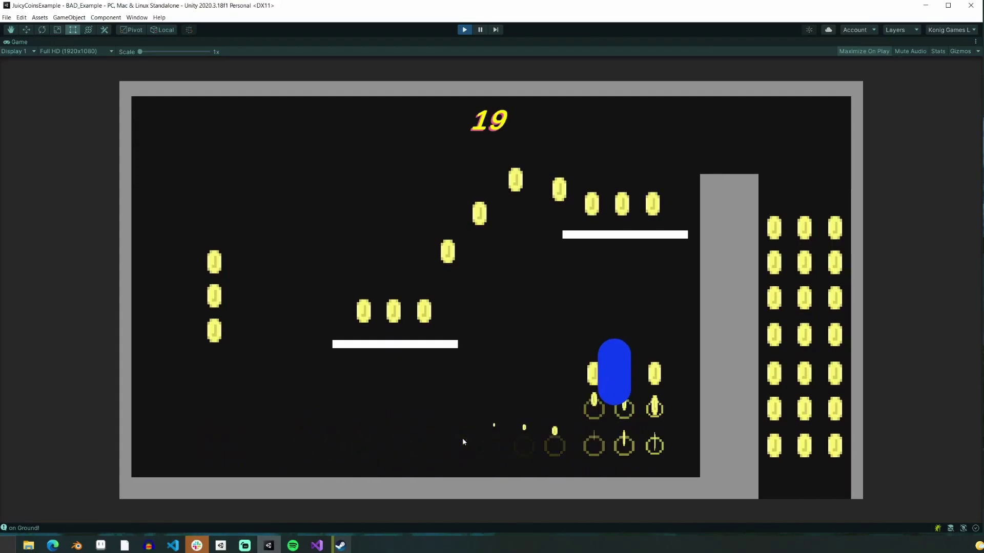
{"action": "key", "text": "Left"}
{"action": "key", "text": "Right"}
{"action": "key", "text": "space"}
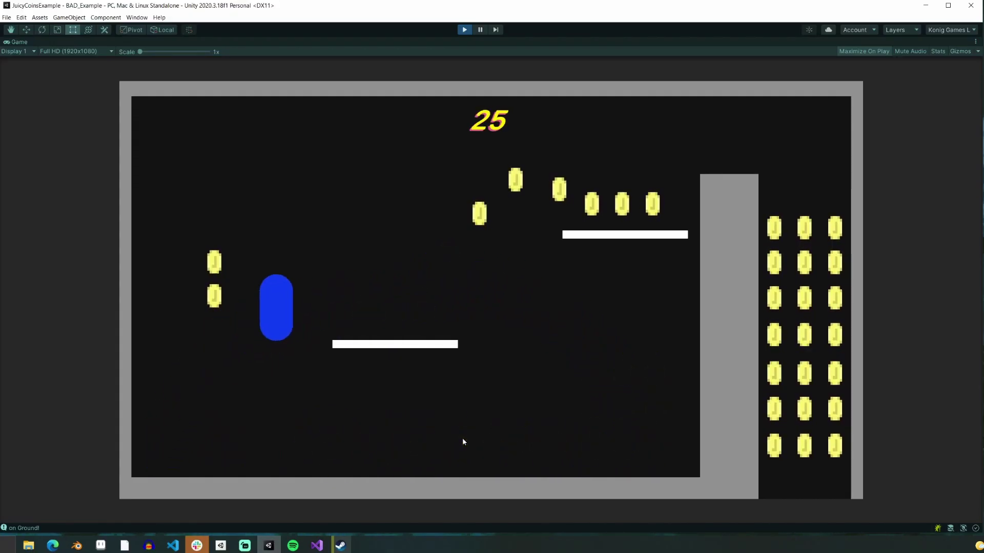
{"action": "key", "text": "space"}
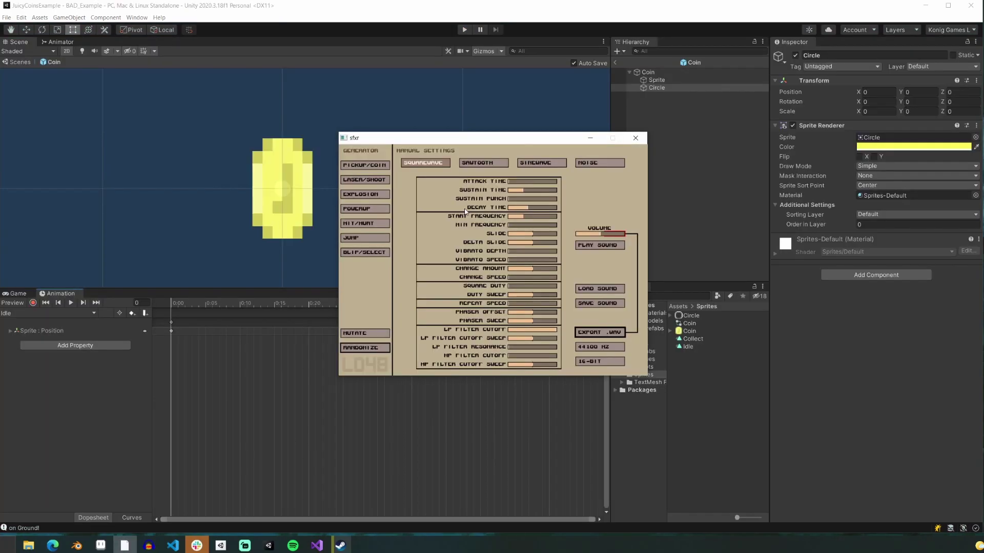
Switch to sfxr, reposition its window and generate pickup/coin sounds until a suitable one is produced.
{"action": "left_click_drag", "start_coordinate": [428, 142], "coordinate": [343, 103]}
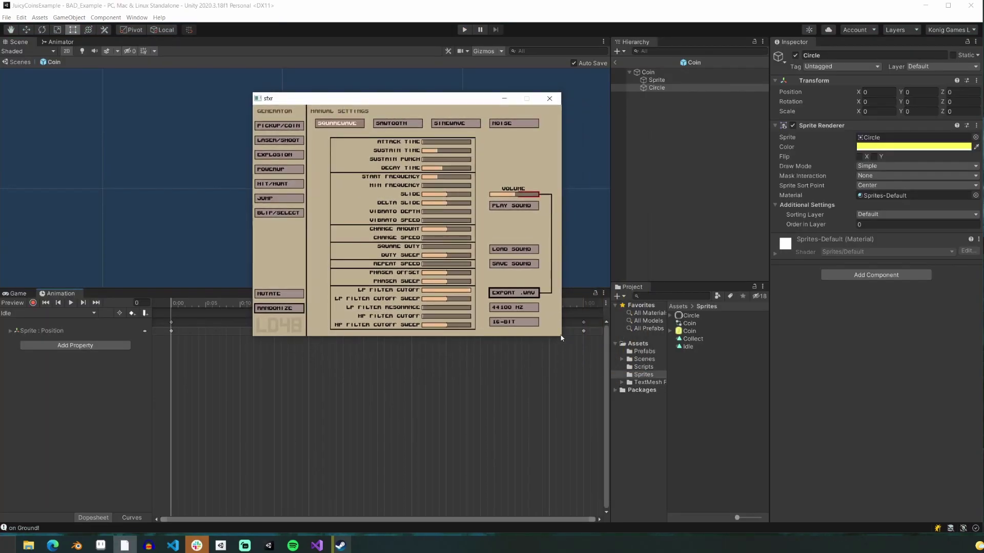
{"action": "left_click_drag", "start_coordinate": [253, 94], "coordinate": [300, 142]}
{"action": "left_click", "coordinate": [296, 544]}
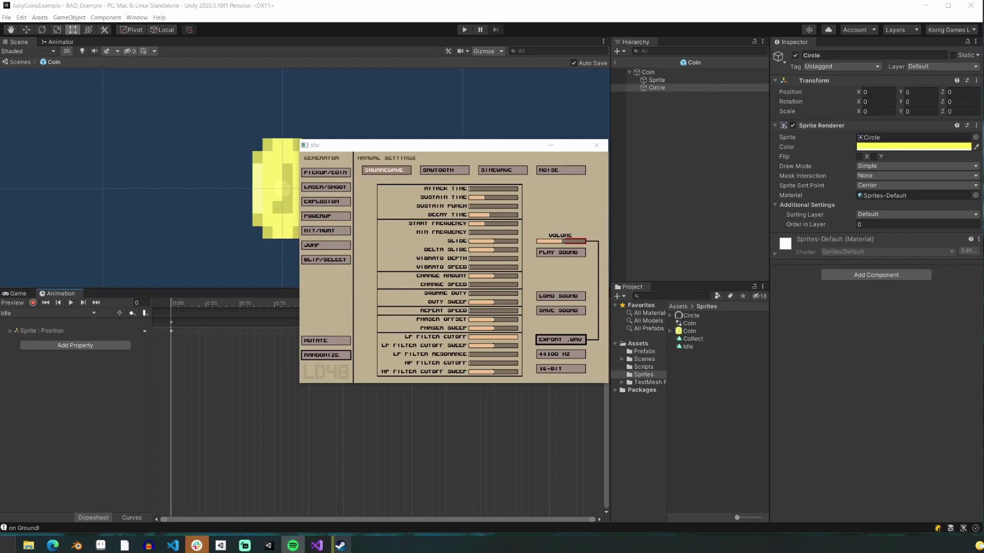
{"action": "left_click", "coordinate": [326, 173]}
{"action": "left_click", "coordinate": [326, 172]}
{"action": "left_click", "coordinate": [326, 172]}
{"action": "left_click", "coordinate": [326, 172]}
{"action": "left_click", "coordinate": [326, 173]}
{"action": "left_click", "coordinate": [326, 173]}
{"action": "left_click", "coordinate": [334, 173]}
Listen to the generated coin sound again and export it as the WAV file CoinCollect.
{"action": "left_click", "coordinate": [564, 253]}
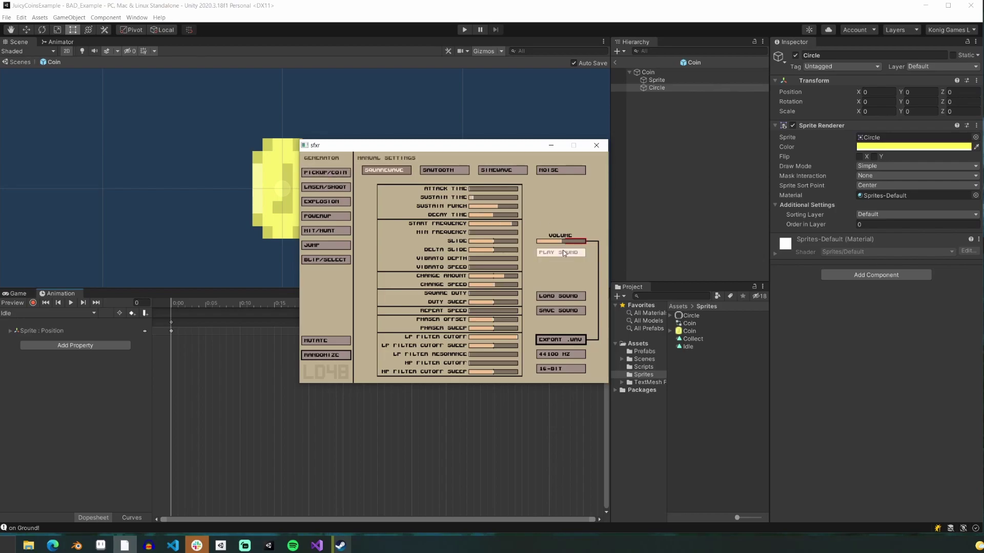
{"action": "left_click", "coordinate": [564, 253]}
{"action": "left_click", "coordinate": [563, 253]}
{"action": "left_click", "coordinate": [560, 340]}
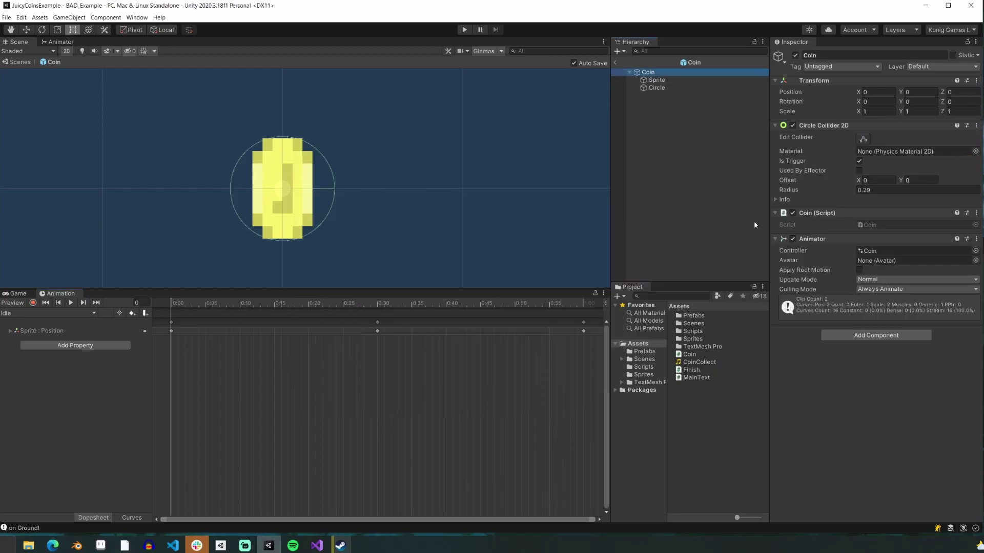
Add an Audio Source component to the Coin object in Unity and choose CoinCollect as its audio clip.
{"action": "left_click", "coordinate": [877, 336]}
{"action": "type", "text": "Au"}
{"action": "key", "text": "Down"}
{"action": "key", "text": "Down"}
{"action": "key", "text": "Down"}
{"action": "key", "text": "Down"}
{"action": "key", "text": "Down"}
{"action": "key", "text": "Down"}
{"action": "key", "text": "Down"}
{"action": "key", "text": "Down"}
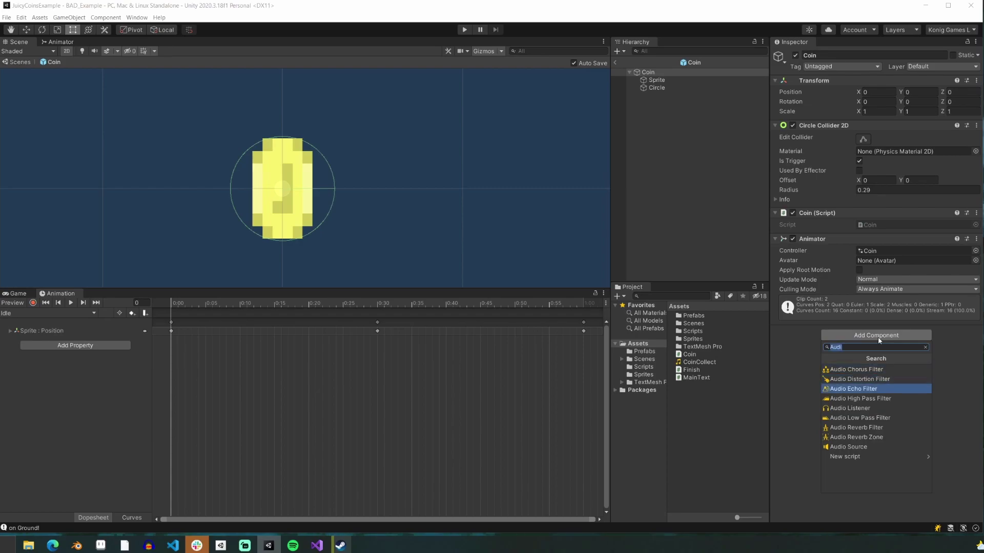
{"action": "key", "text": "Return"}
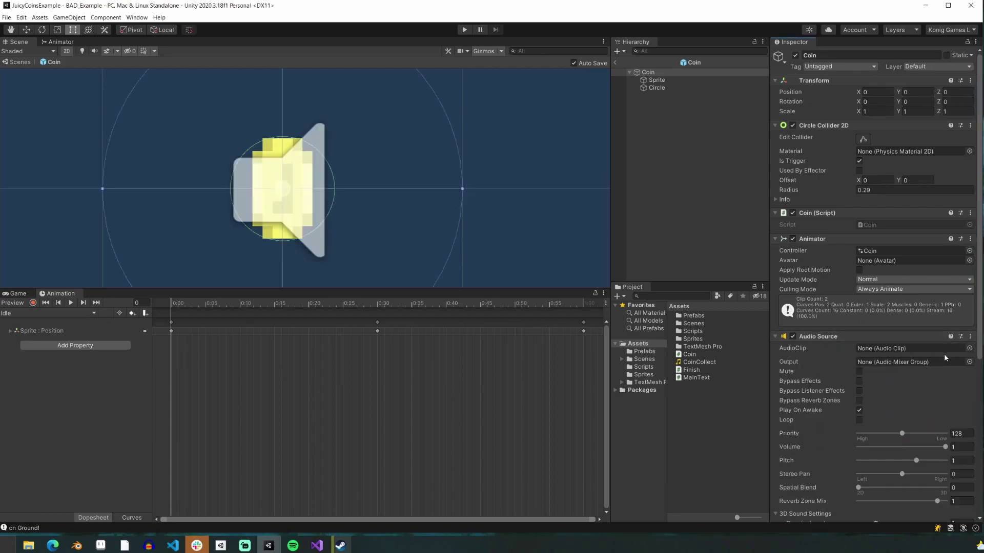
{"action": "left_click", "coordinate": [969, 348]}
{"action": "left_click", "coordinate": [976, 296]}
{"action": "scroll", "coordinate": [904, 321], "scroll_direction": "down", "scroll_amount": 4}
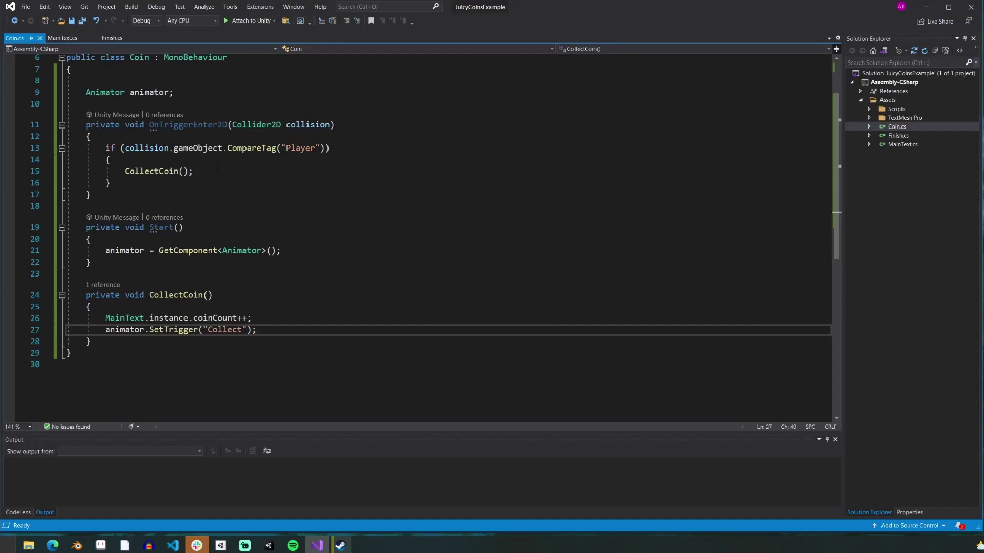
Declare an AudioSource field named AS in the Coin script, assign it with GetComponent<AudioSource>() in Start, and save.
{"action": "scroll", "coordinate": [216, 167], "scroll_direction": "up", "scroll_amount": 2}
{"action": "left_click", "coordinate": [196, 164]}
{"action": "key", "text": "Return"}
{"action": "type", "text": "AudioSource AS;"}
{"action": "left_click", "coordinate": [300, 335]}
{"action": "key", "text": "Return"}
{"action": "type", "text": "AS = GetComponent<AudioS"}
{"action": "key", "text": "Tab"}
{"action": "type", "text": ">();"}
{"action": "key", "text": "ctrl+s"}
Add a call to the AS audio source's Play method after the SetTrigger line in CollectCoin.
{"action": "scroll", "coordinate": [300, 335], "scroll_direction": "down", "scroll_amount": 3}
{"action": "left_click", "coordinate": [269, 319]}
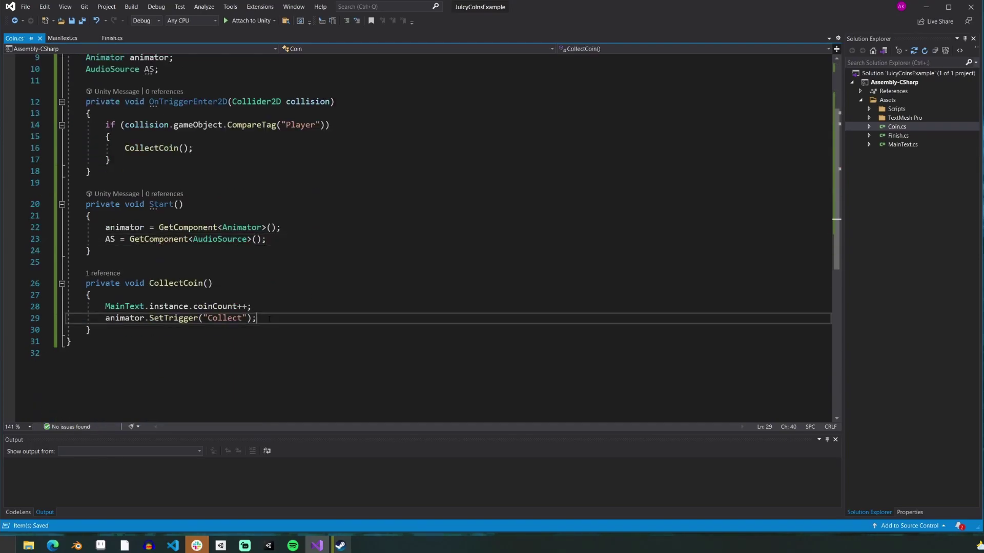
{"action": "key", "text": "Return"}
{"action": "type", "text": "AS.Play();"}
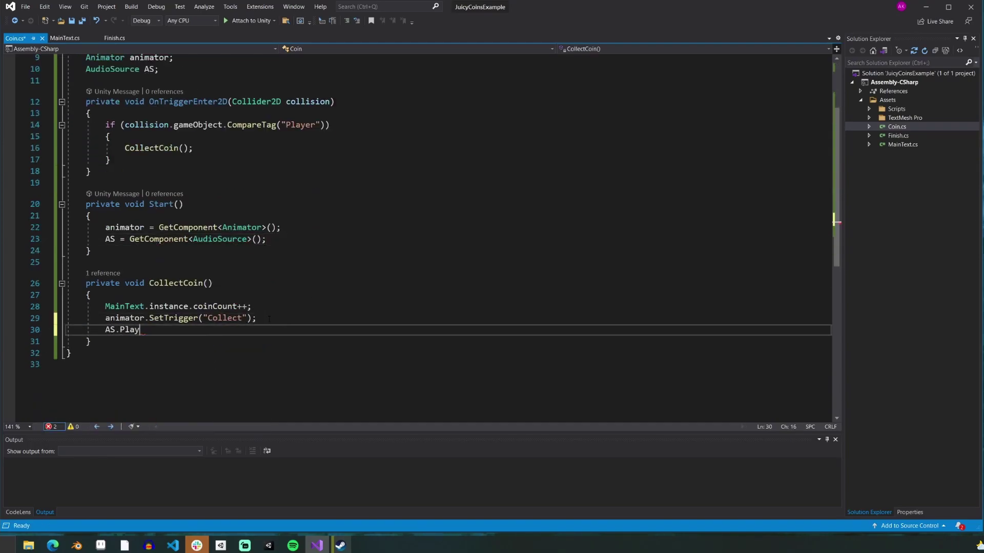